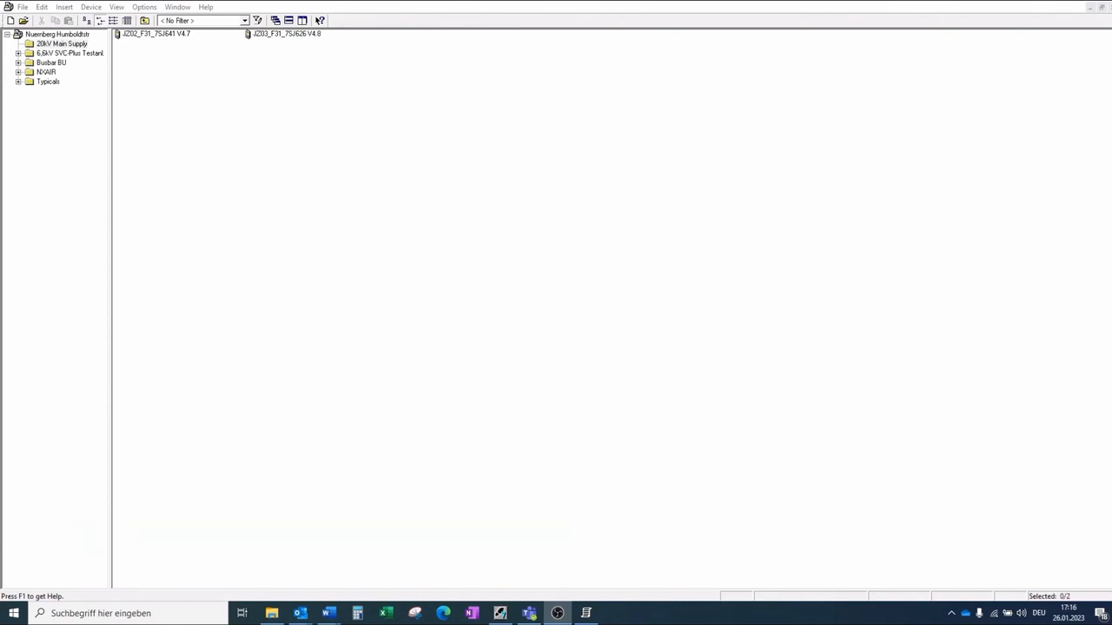
Step: Open the JZ02_F31_7SJ641 V4.7 device in offline mode
{"action": "left_click", "coordinate": [157, 35]}
{"action": "right_click", "coordinate": [157, 34]}
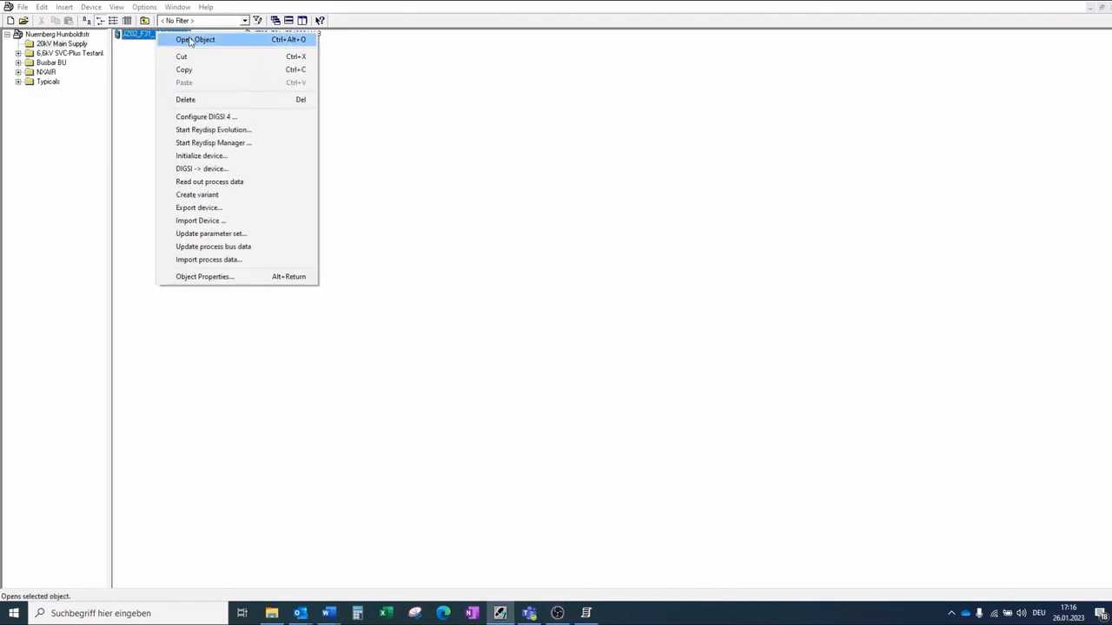
{"action": "left_click", "coordinate": [187, 40]}
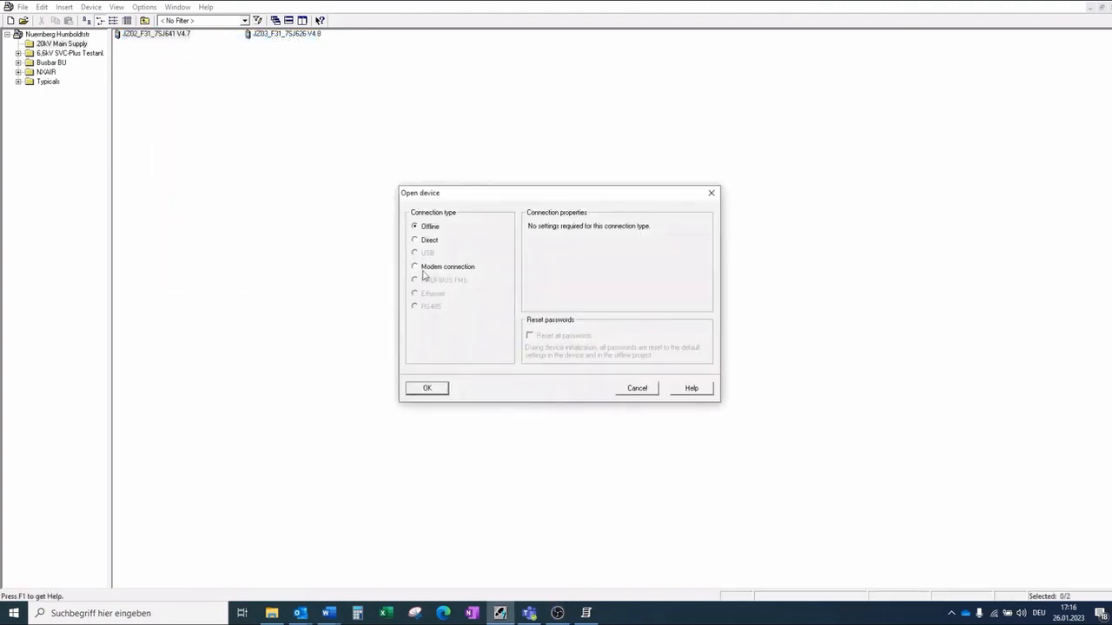
{"action": "left_click", "coordinate": [443, 390]}
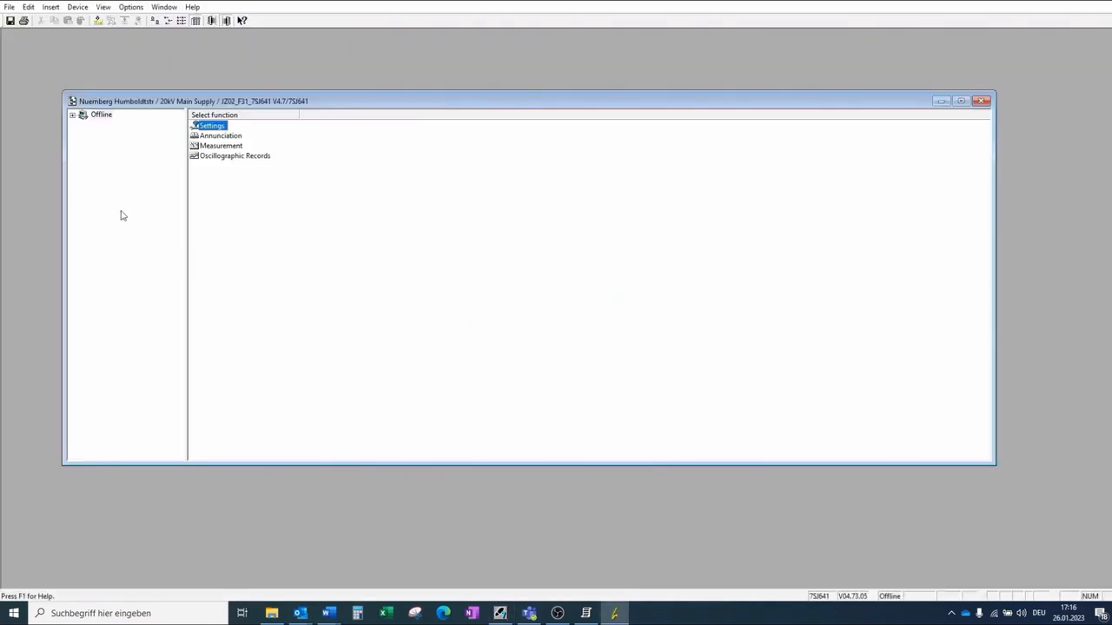
Step: Export the configuration and protection parameters as CSV to JZ02_F31_7SJ641.csv, replacing the existing file
{"action": "left_click", "coordinate": [9, 8]}
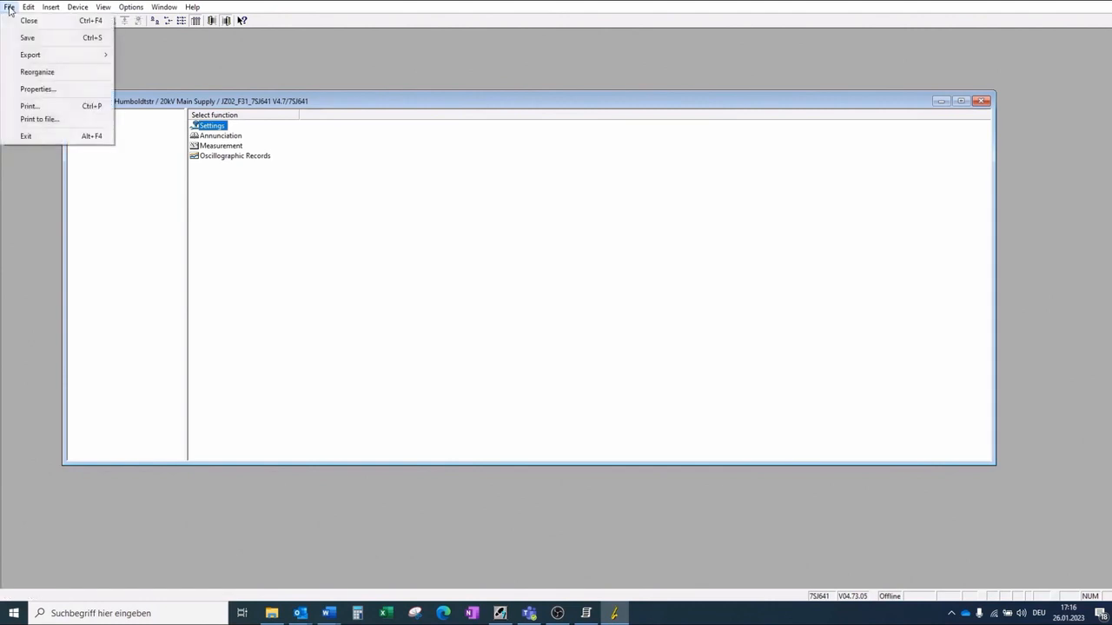
{"action": "mouse_move", "coordinate": [29, 59]}
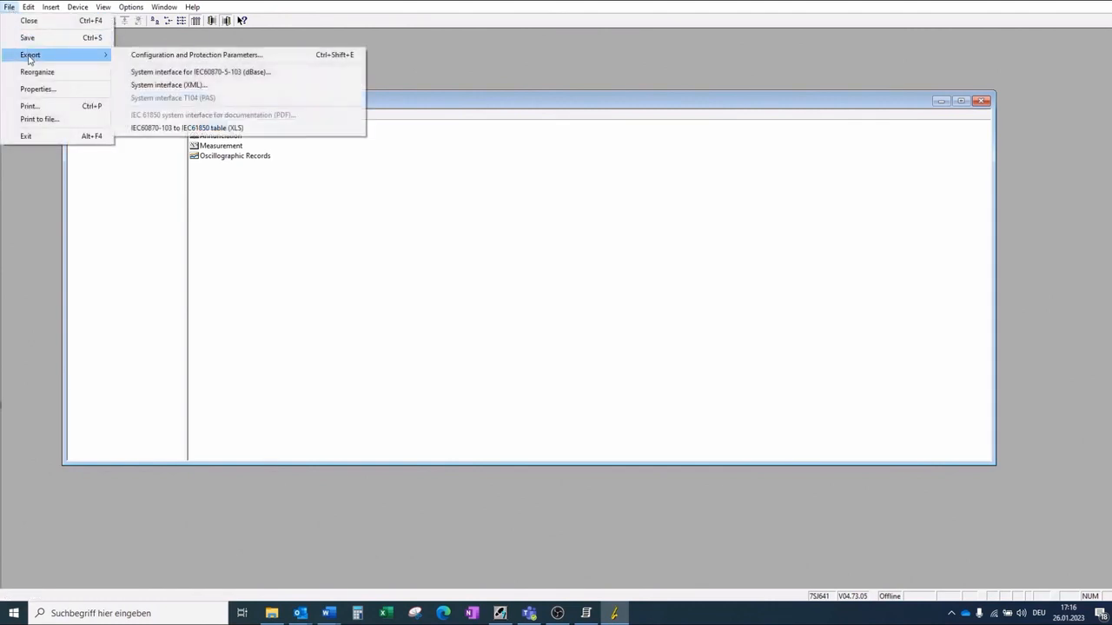
{"action": "left_click", "coordinate": [144, 57]}
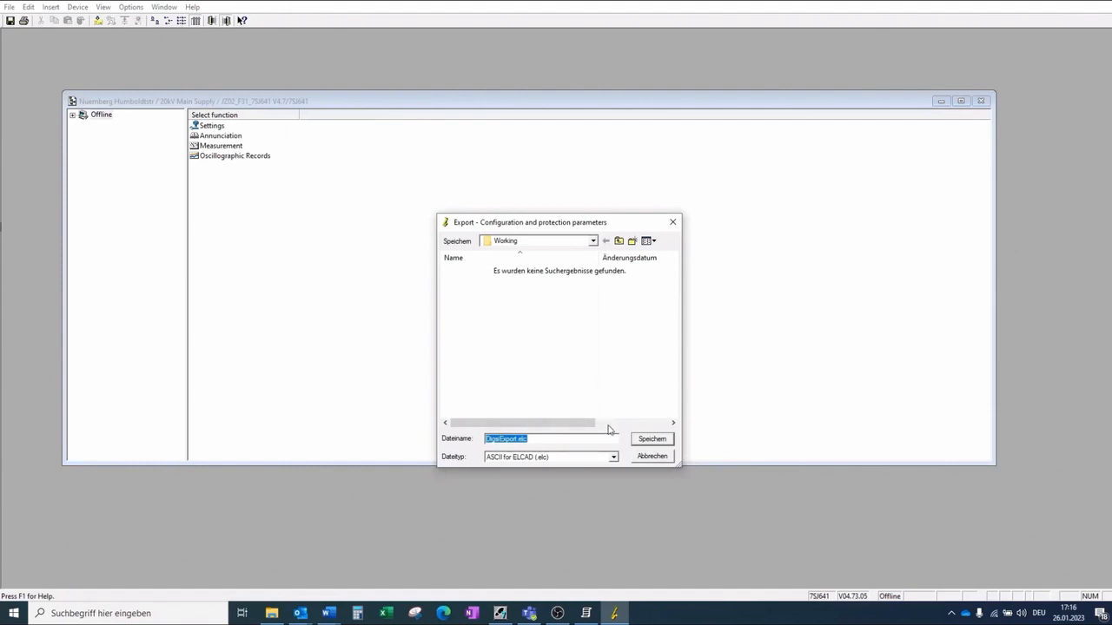
{"action": "left_click", "coordinate": [613, 457]}
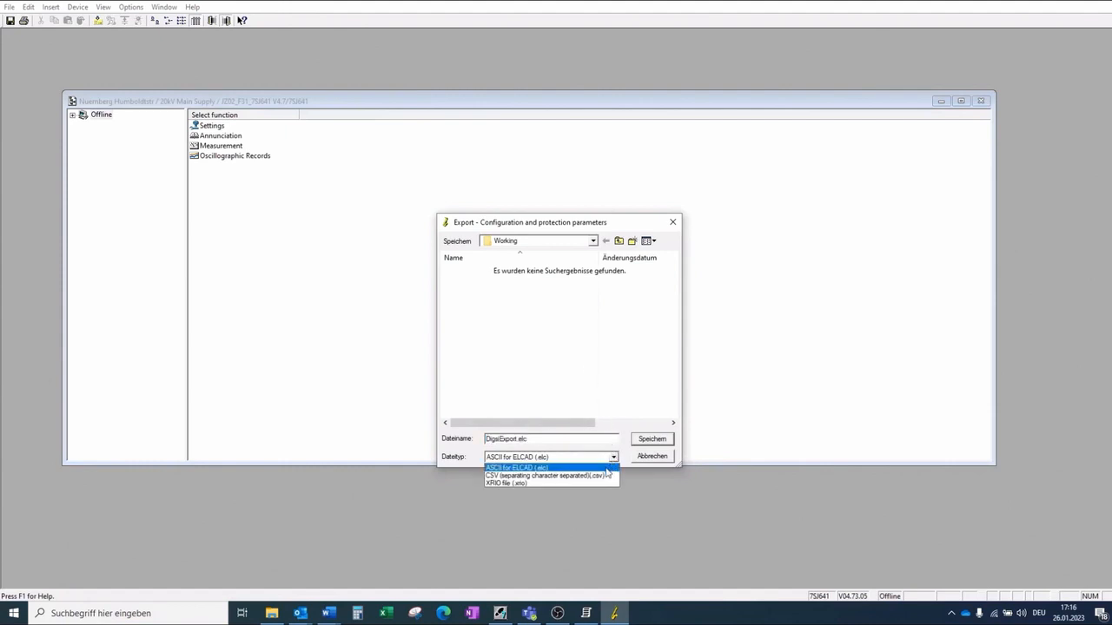
{"action": "left_click", "coordinate": [606, 477]}
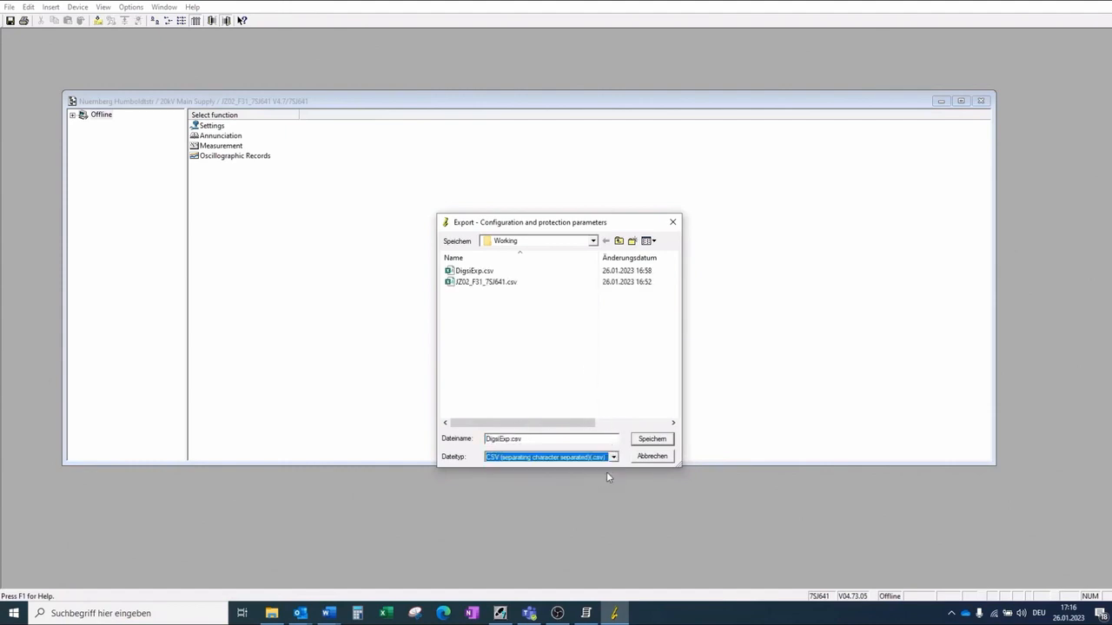
{"action": "left_click", "coordinate": [496, 283]}
{"action": "left_click", "coordinate": [652, 440]}
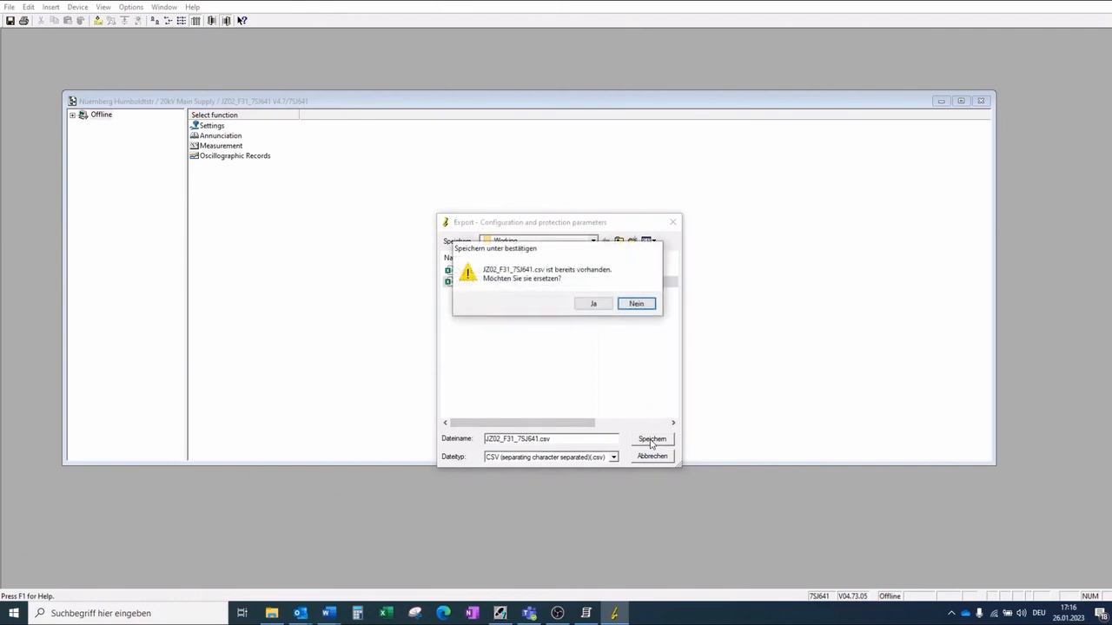
{"action": "left_click", "coordinate": [594, 303]}
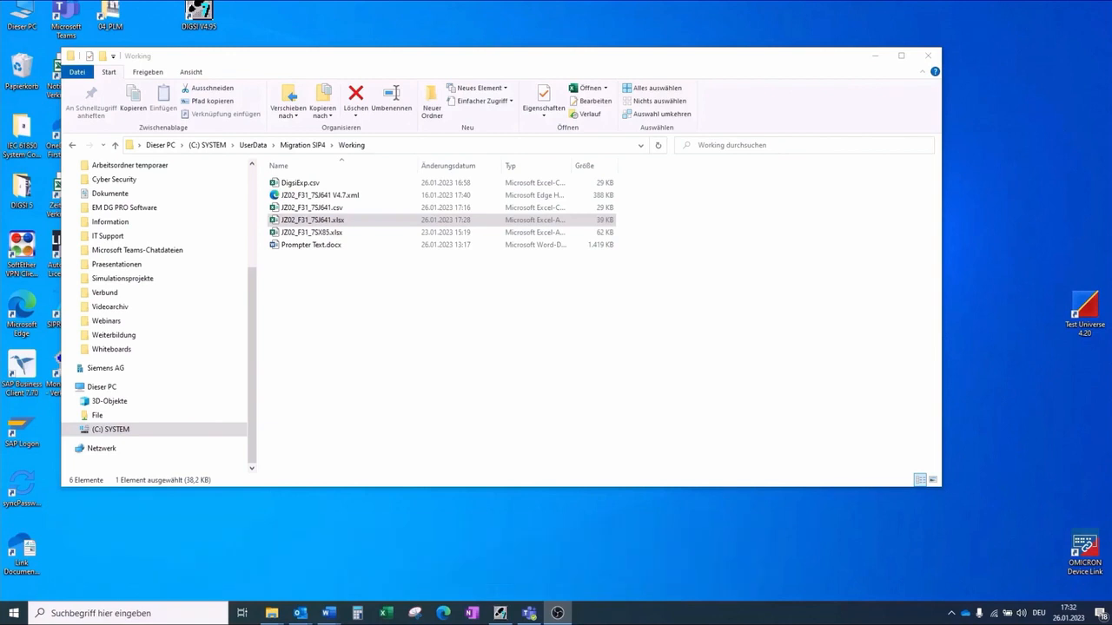
Step: Open the JZ02_F31_7SJ641.xlsx workbook and review its configuration matrix and setting group entries
{"action": "right_click", "coordinate": [299, 226]}
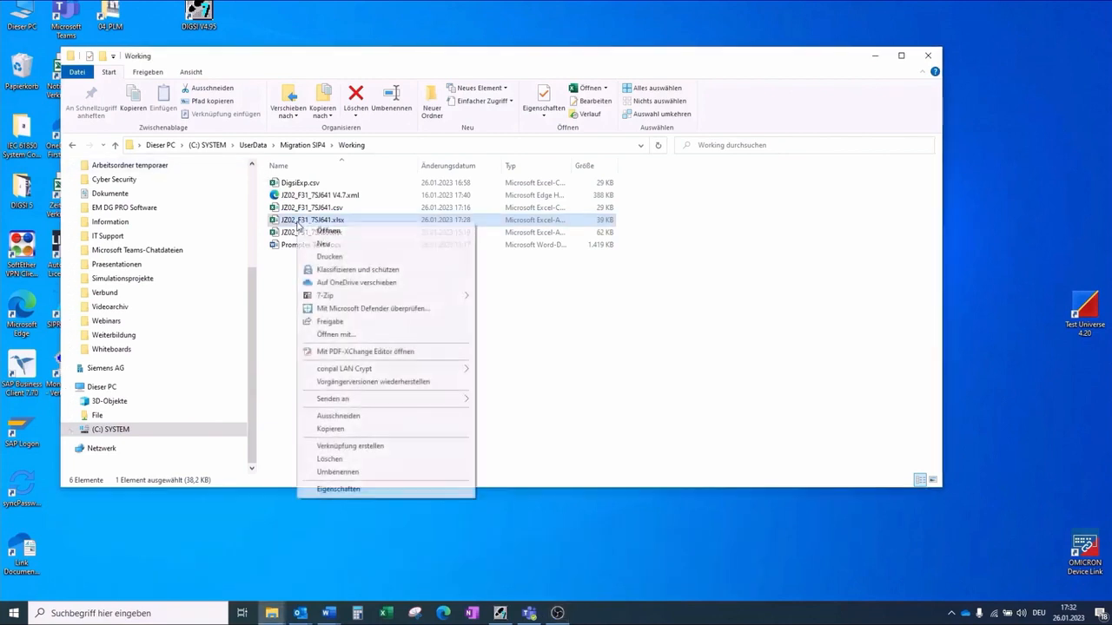
{"action": "left_click", "coordinate": [323, 229]}
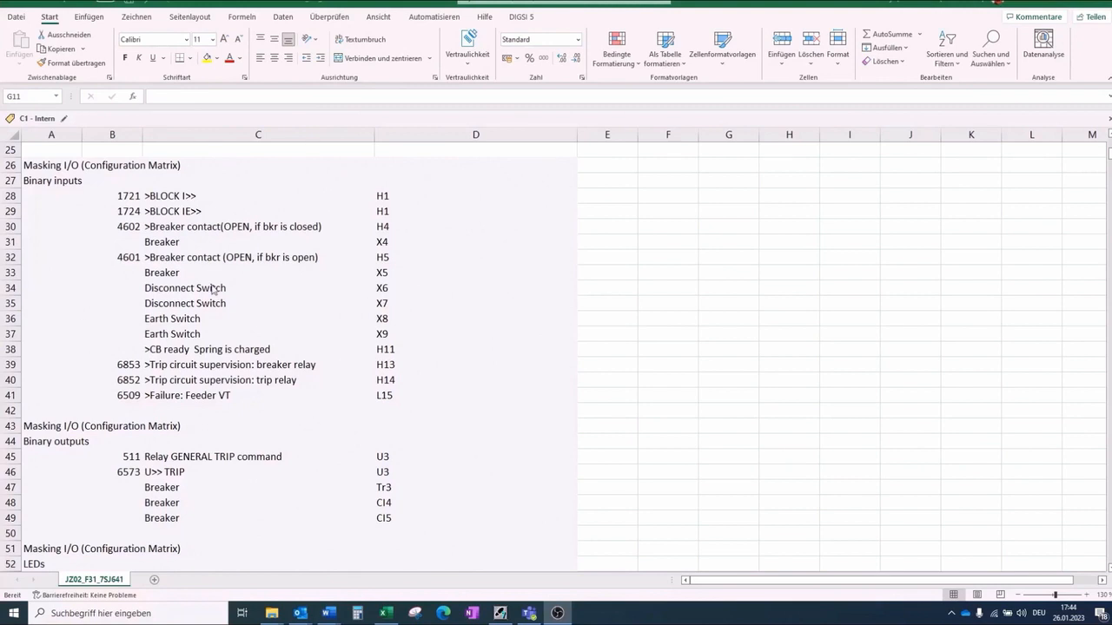
{"action": "scroll", "coordinate": [212, 289], "scroll_direction": "down", "scroll_amount": 3}
{"action": "scroll", "coordinate": [211, 292], "scroll_direction": "down", "scroll_amount": 4}
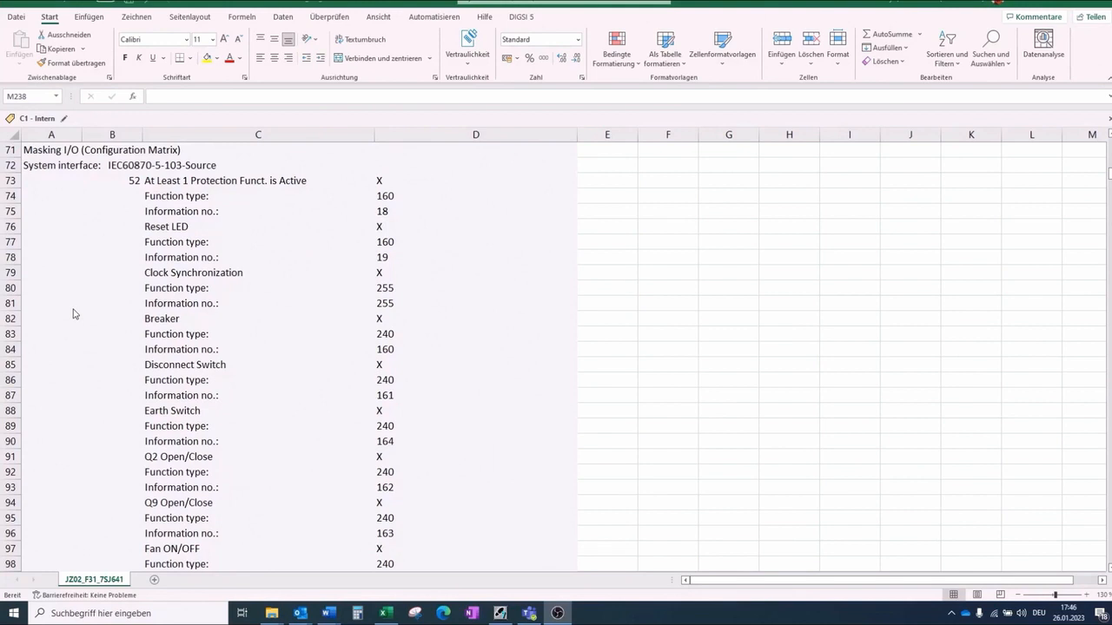
{"action": "scroll", "coordinate": [91, 311], "scroll_direction": "down", "scroll_amount": 9}
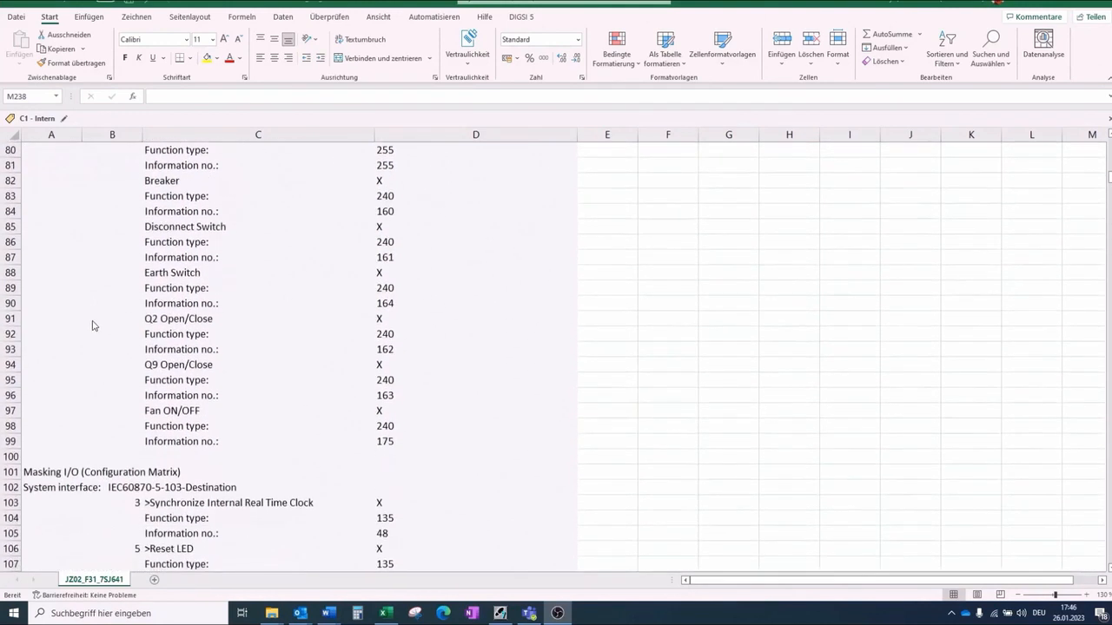
{"action": "scroll", "coordinate": [93, 331], "scroll_direction": "down", "scroll_amount": 7}
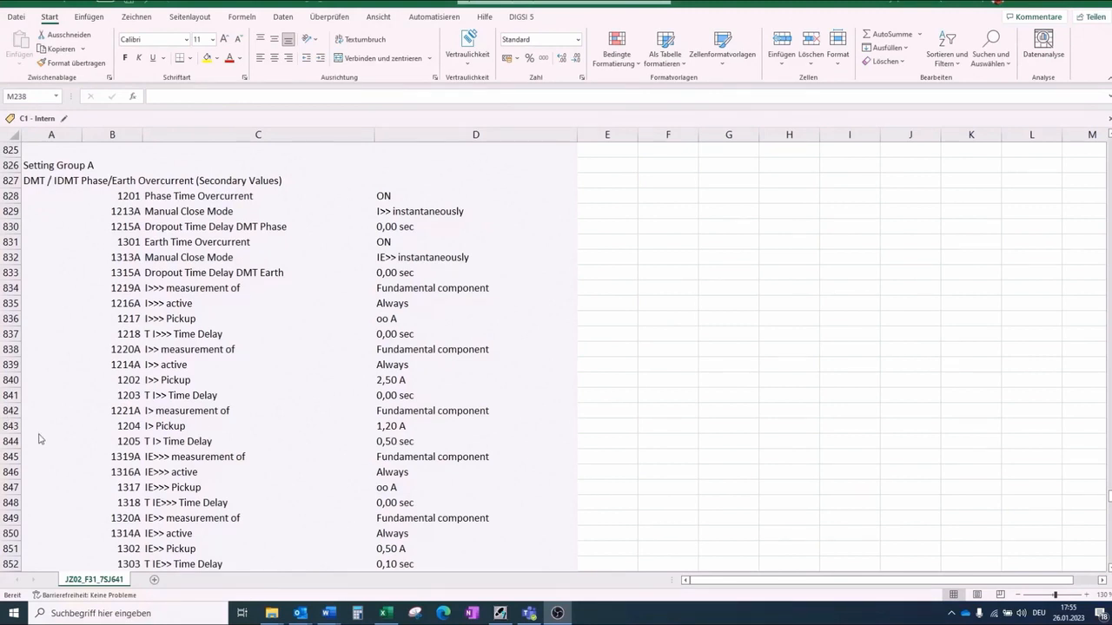
{"action": "scroll", "coordinate": [38, 440], "scroll_direction": "down", "scroll_amount": 5}
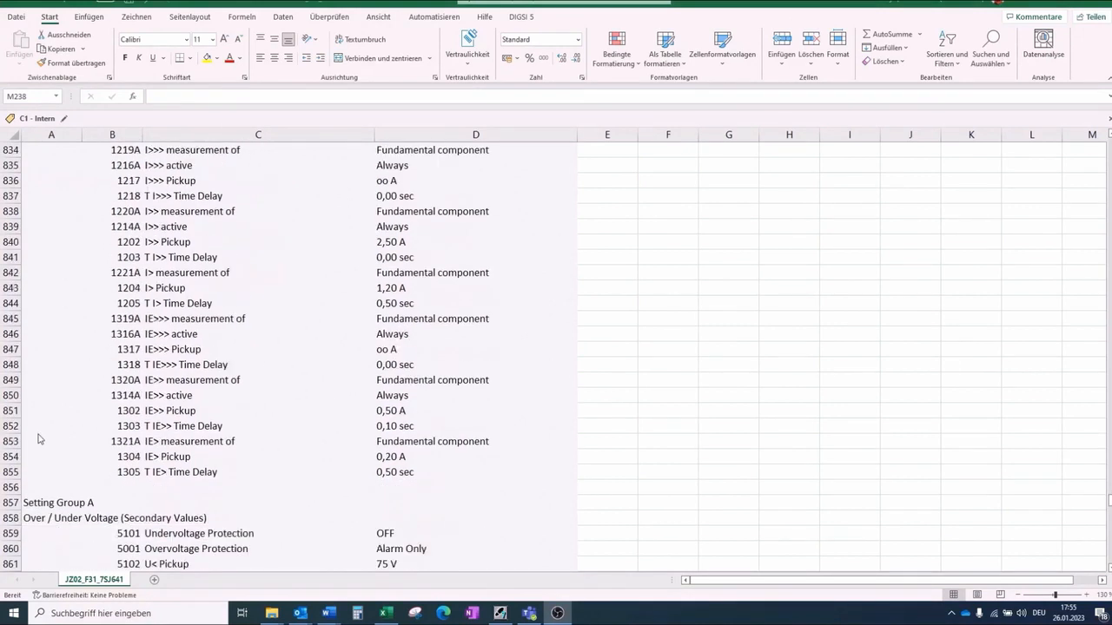
{"action": "scroll", "coordinate": [37, 442], "scroll_direction": "down", "scroll_amount": 3}
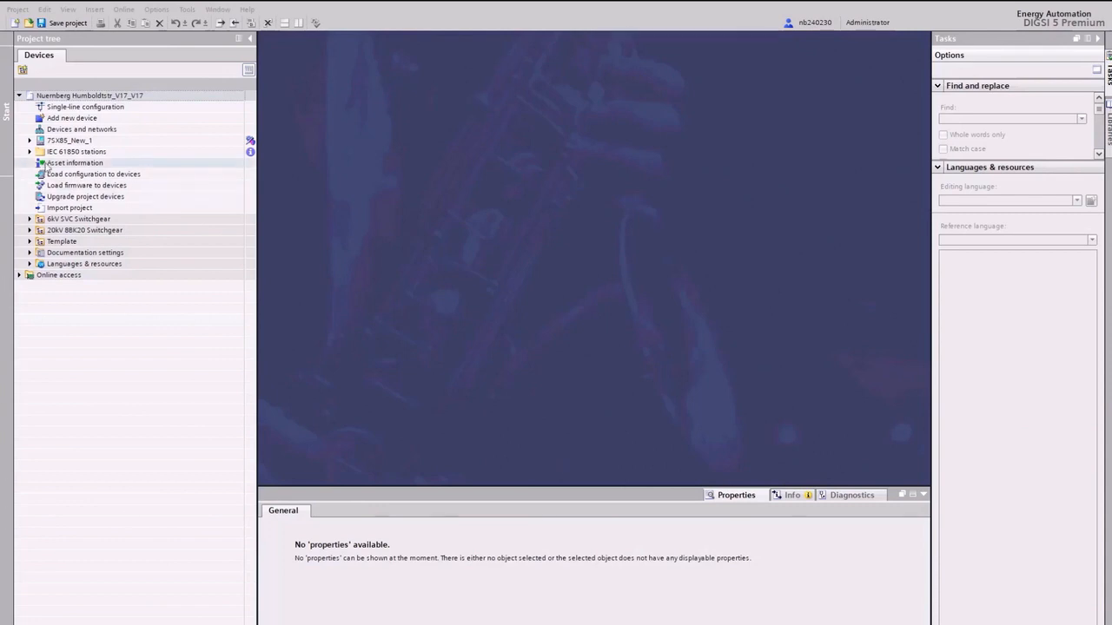
Step: Add a new device by pasting its long product code and accepting the Universal 4I, 4V application template
{"action": "double_click", "coordinate": [68, 118]}
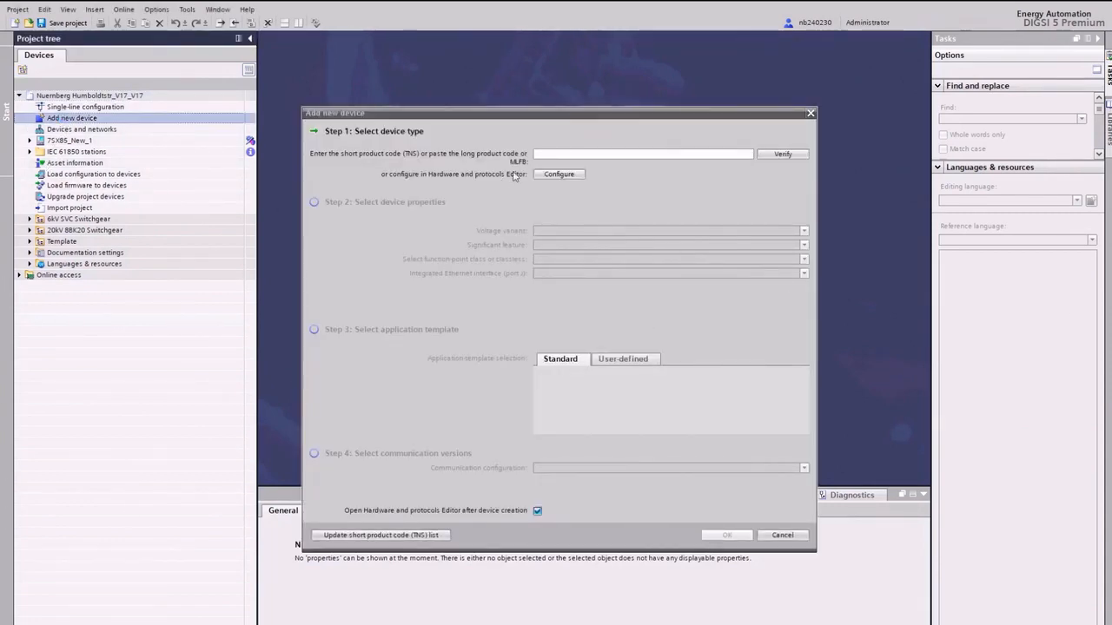
{"action": "left_click", "coordinate": [542, 154]}
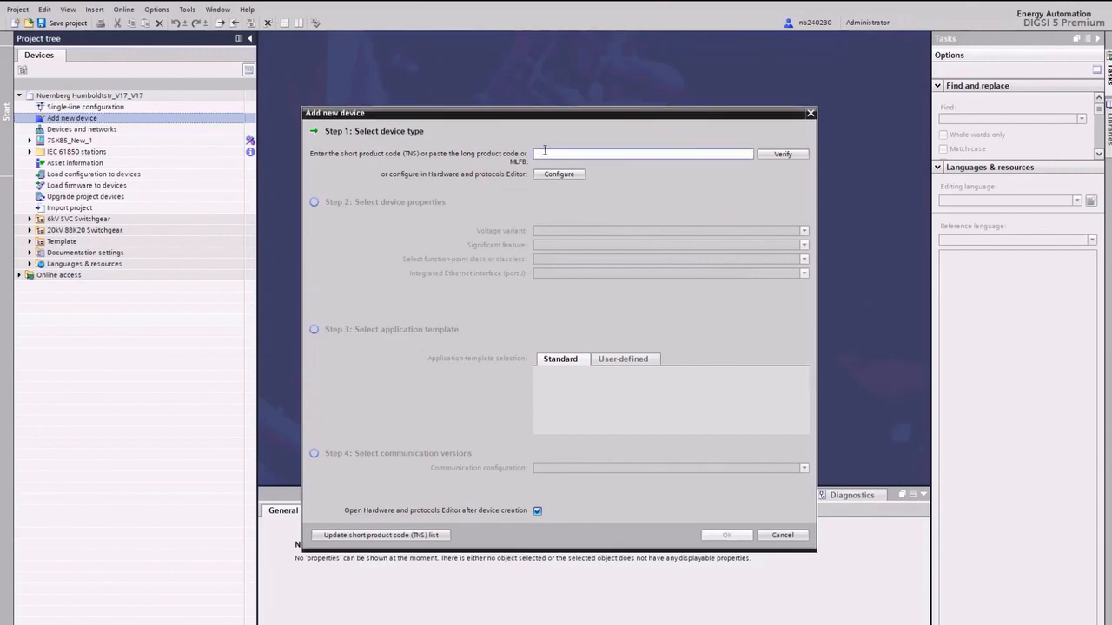
{"action": "type", "text": "7SA85DAAAAA00AAAA0AA011223111ADAA000000AC0CB1BA1CF0"}
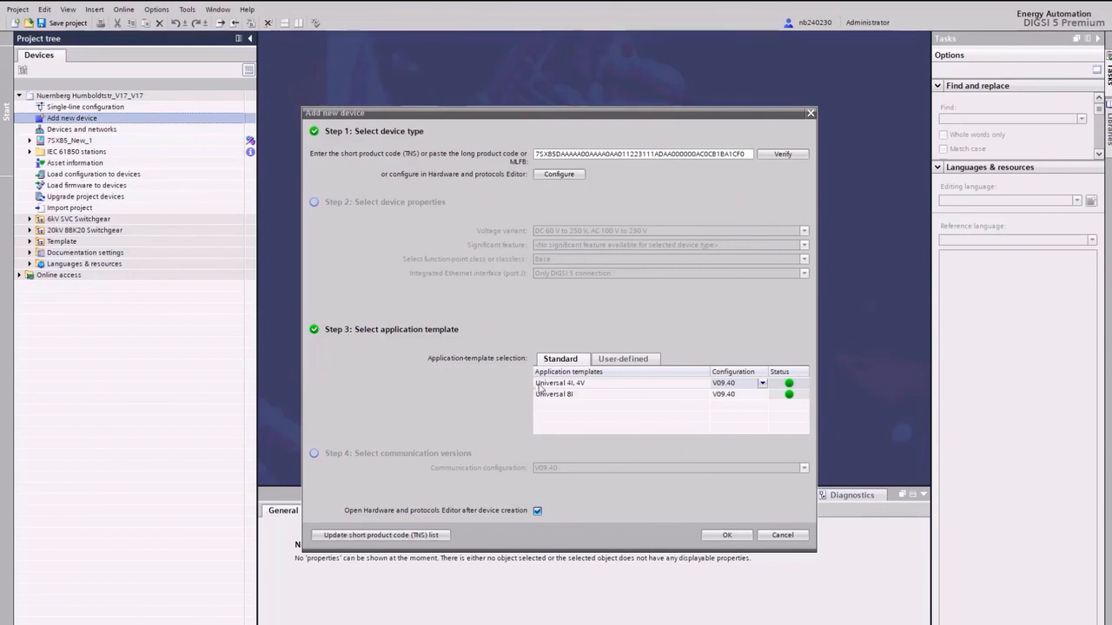
{"action": "left_click", "coordinate": [735, 535]}
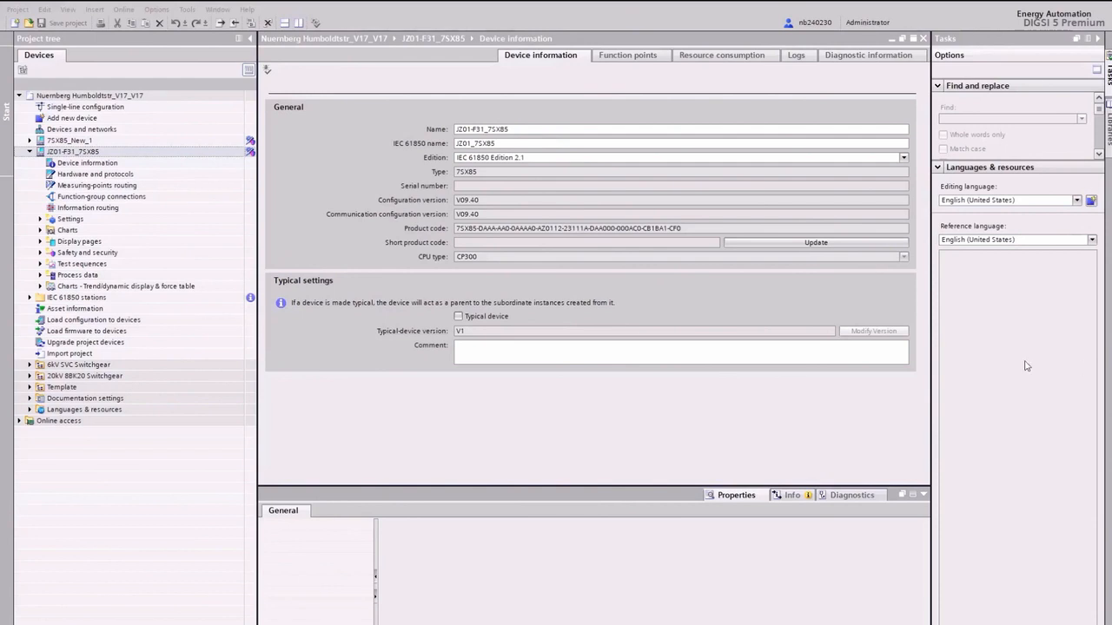
Step: Expand the new device's settings and add the 59 Overvolt-3ph function from the global library to VI 3ph 1
{"action": "left_click", "coordinate": [40, 220]}
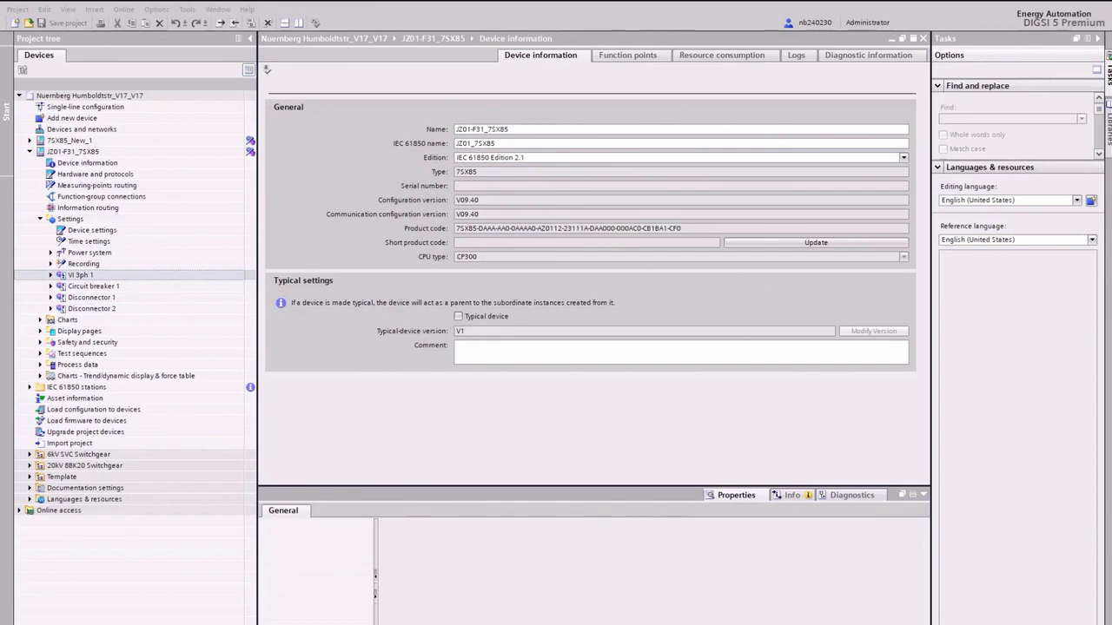
{"action": "left_click", "coordinate": [50, 276]}
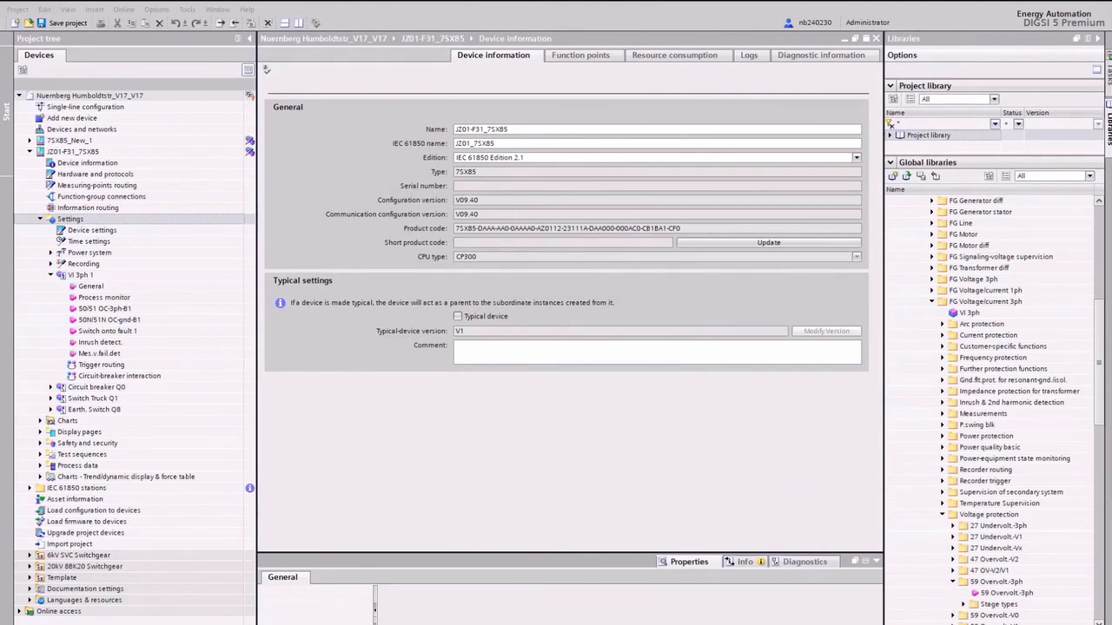
{"action": "left_click_drag", "start_coordinate": [1006, 594], "coordinate": [80, 275]}
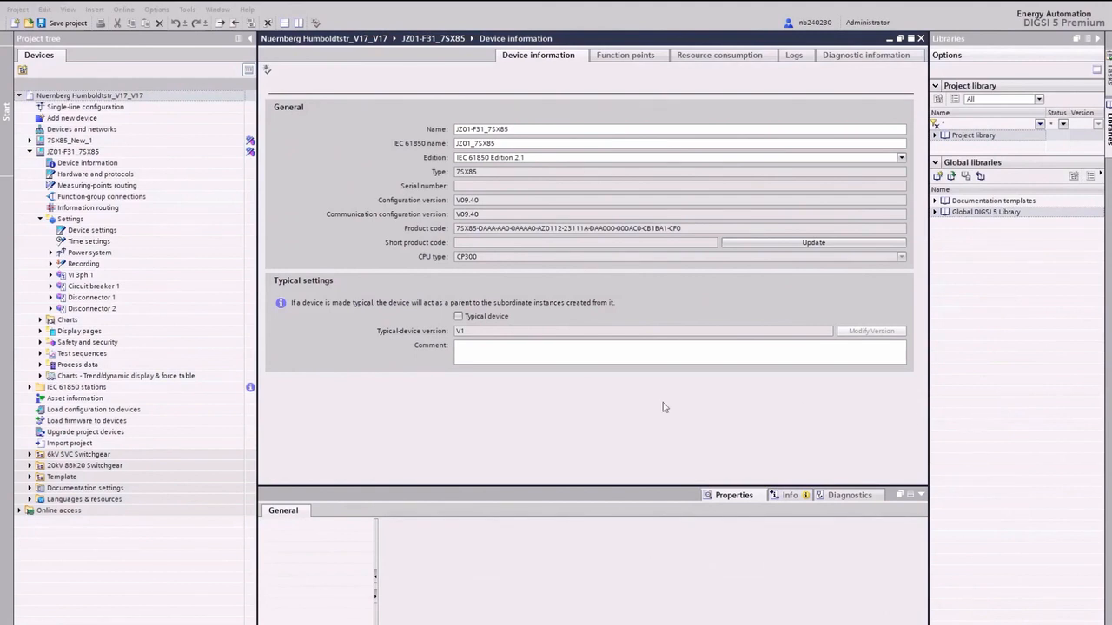
Step: Rename Circuit breaker 1 to Circuit breaker Q0
{"action": "left_click", "coordinate": [51, 286]}
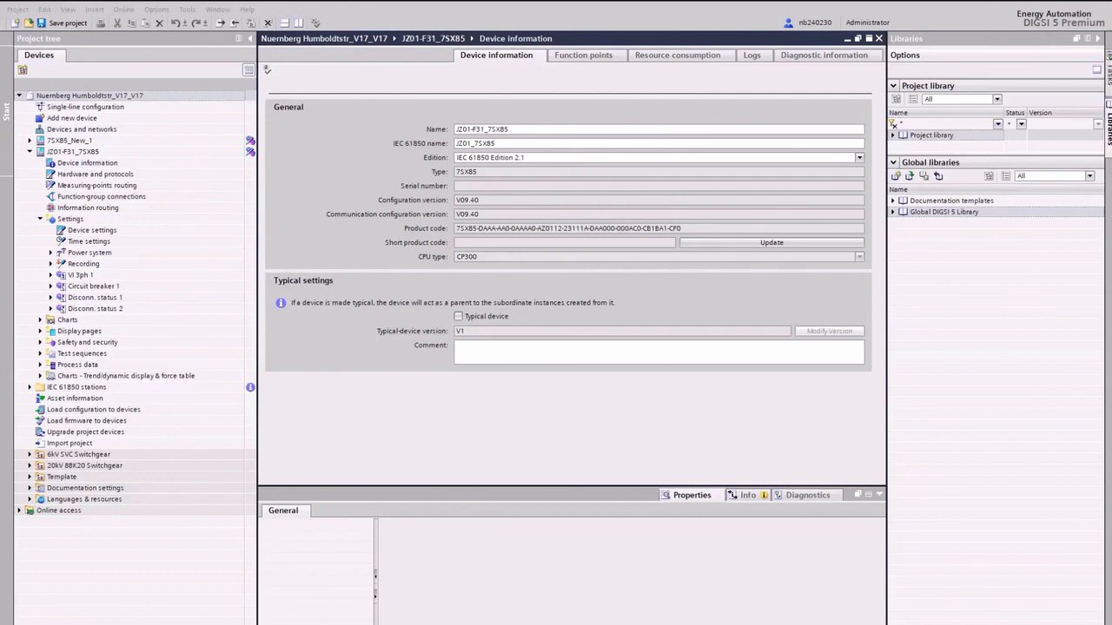
{"action": "left_click", "coordinate": [92, 286]}
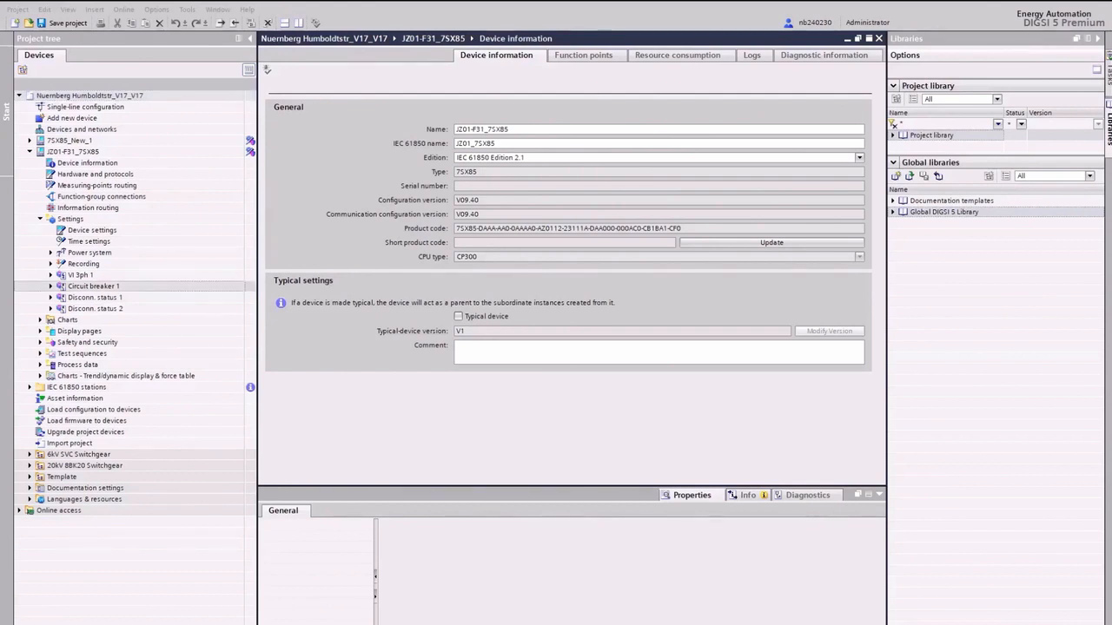
{"action": "key", "text": "BackSpace"}
{"action": "type", "text": "Q0"}
{"action": "left_click", "coordinate": [87, 342]}
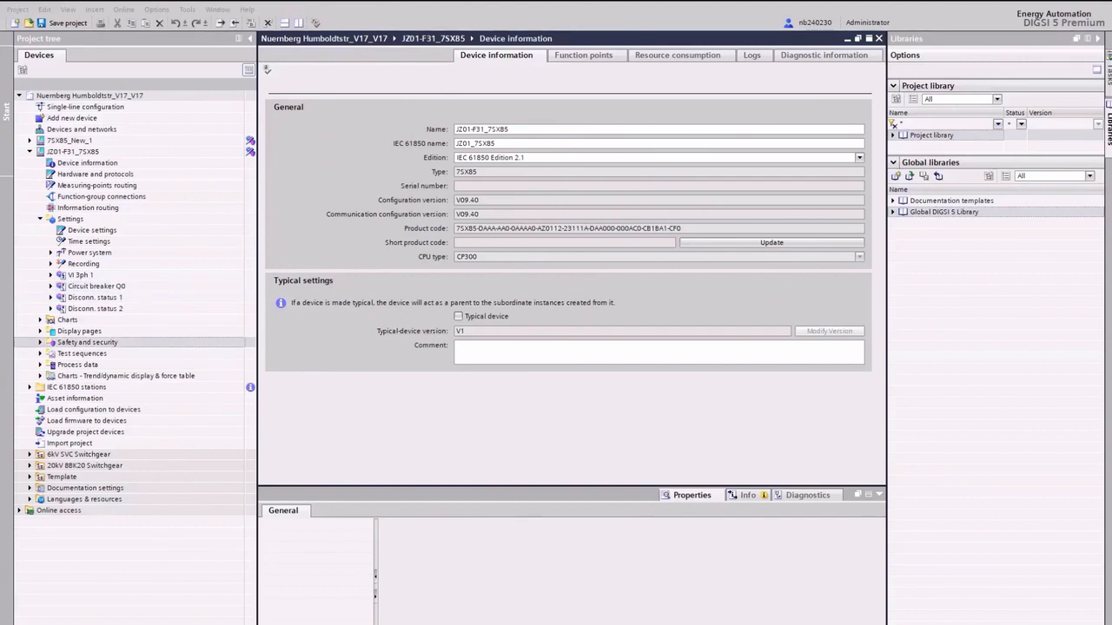
Step: Rename the Disconn. status 1 function group to Switch Truck Q1
{"action": "left_click", "coordinate": [95, 297]}
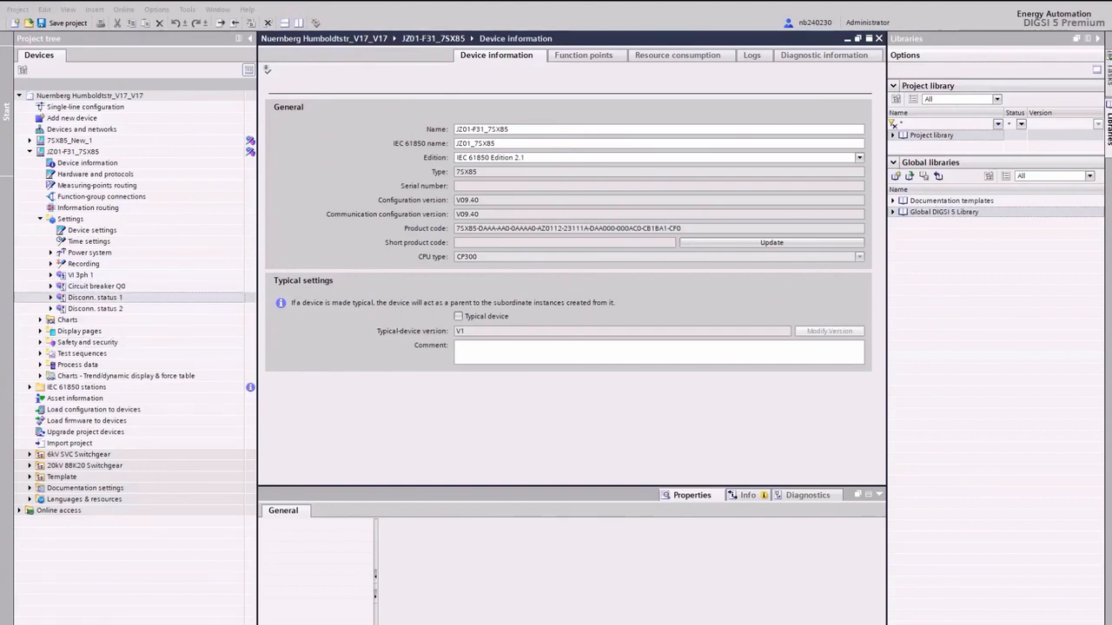
{"action": "key", "text": "F2"}
{"action": "type", "text": "Switch Truck Q1"}
{"action": "key", "text": "Return"}
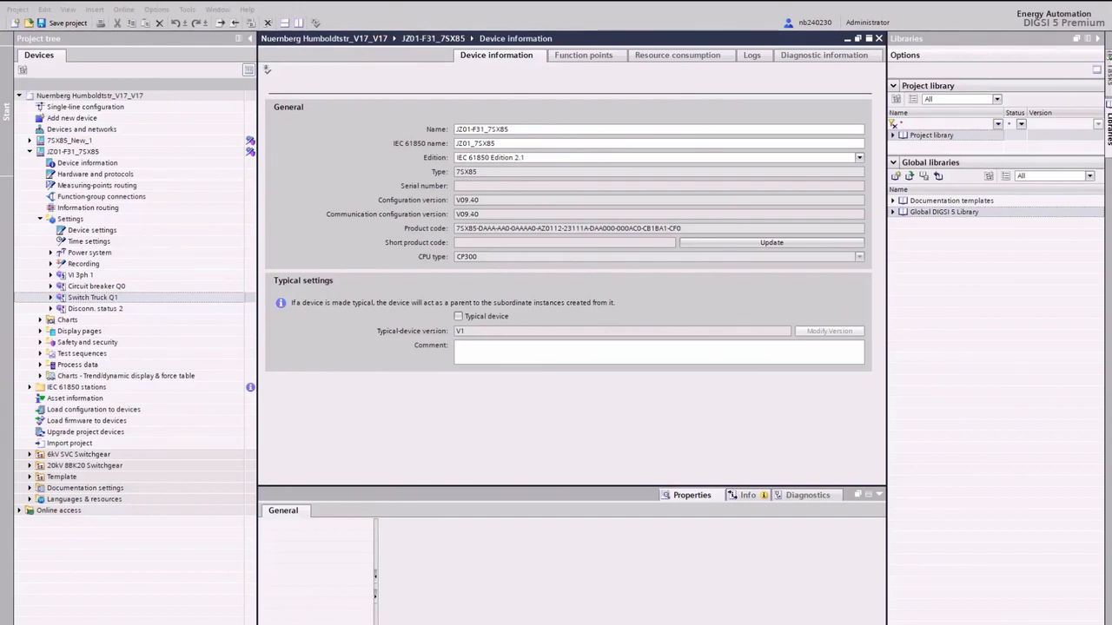
Step: Rename the Disconn. status 2 function group to Earth. Switch Q8
{"action": "left_click", "coordinate": [94, 308]}
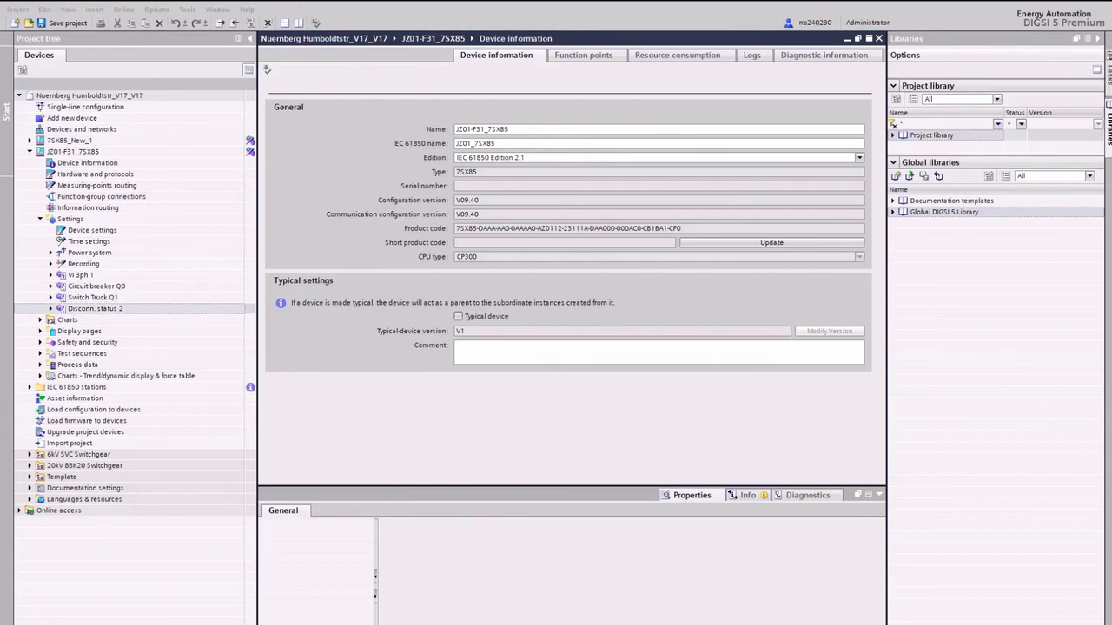
{"action": "key", "text": "F2"}
{"action": "type", "text": "Earth. Switch Q8"}
{"action": "key", "text": "Return"}
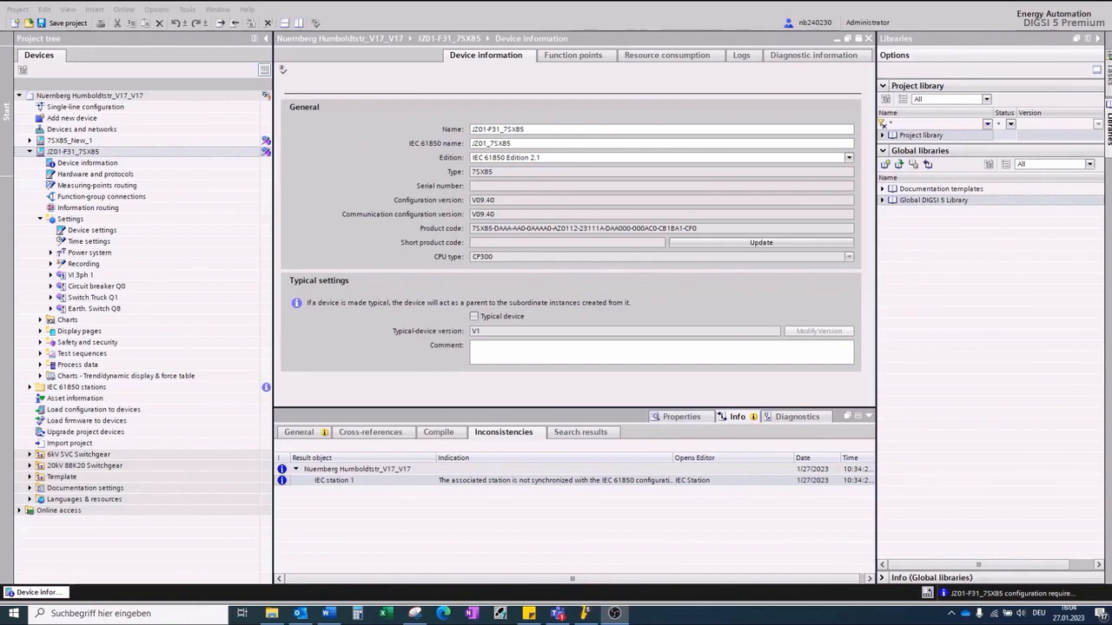
Step: Open the Meas.point I-3ph 1 settings under Power system
{"action": "left_click", "coordinate": [70, 218]}
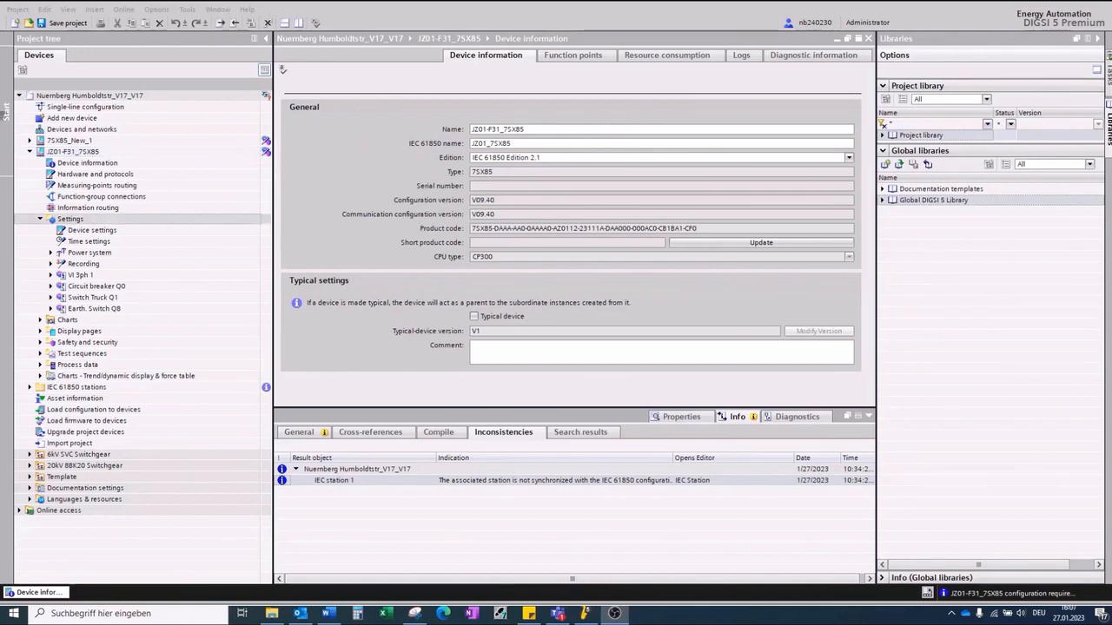
{"action": "left_click", "coordinate": [52, 253]}
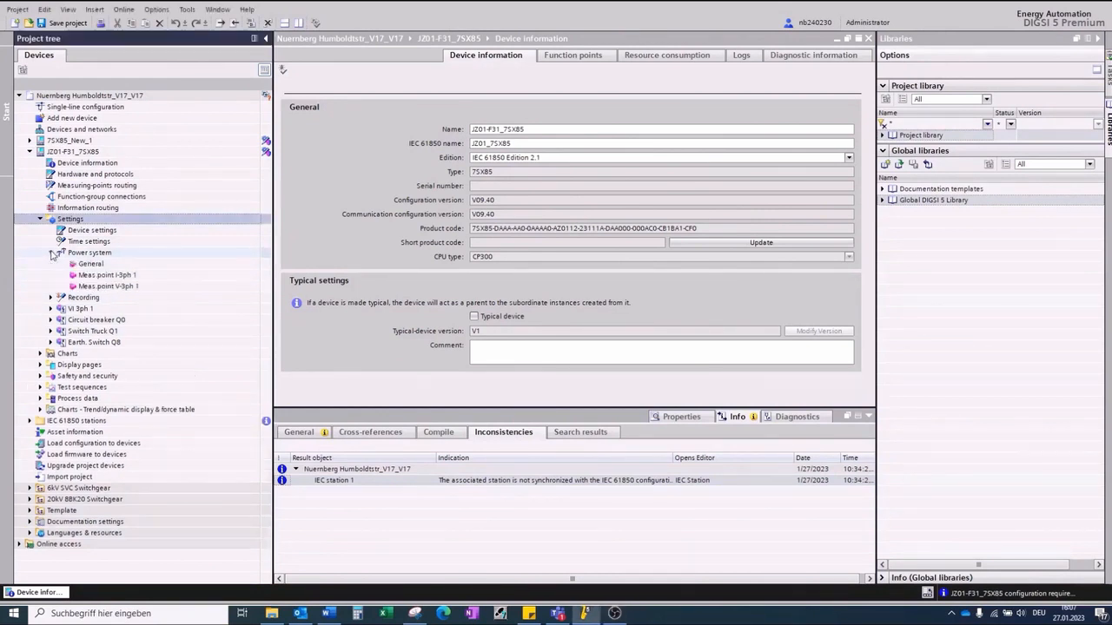
{"action": "double_click", "coordinate": [93, 276]}
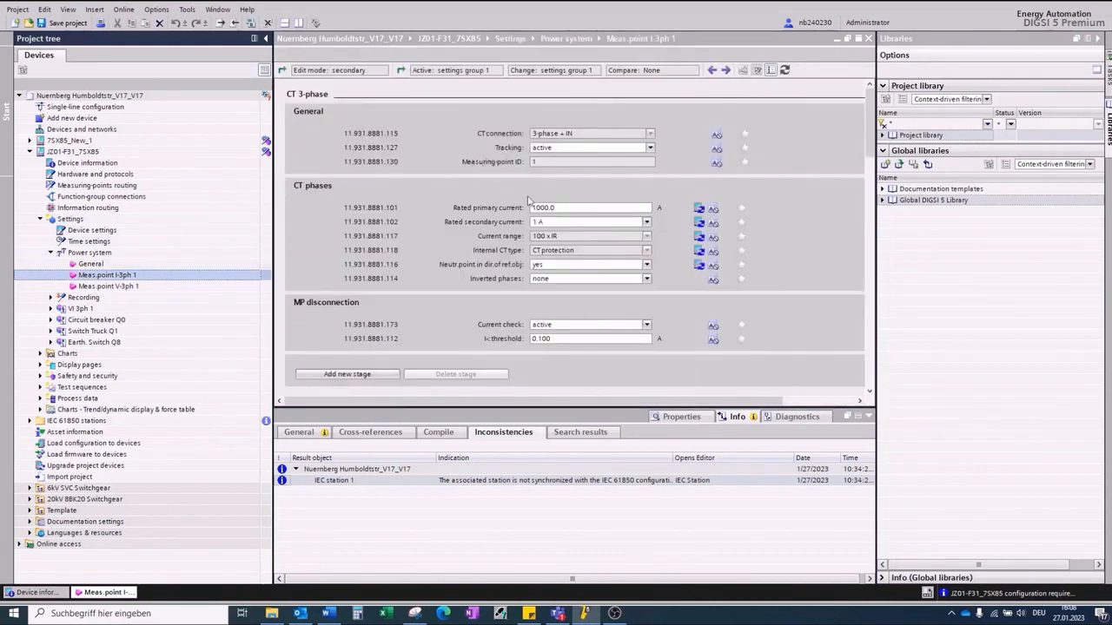
{"action": "mouse_move", "coordinate": [561, 212]}
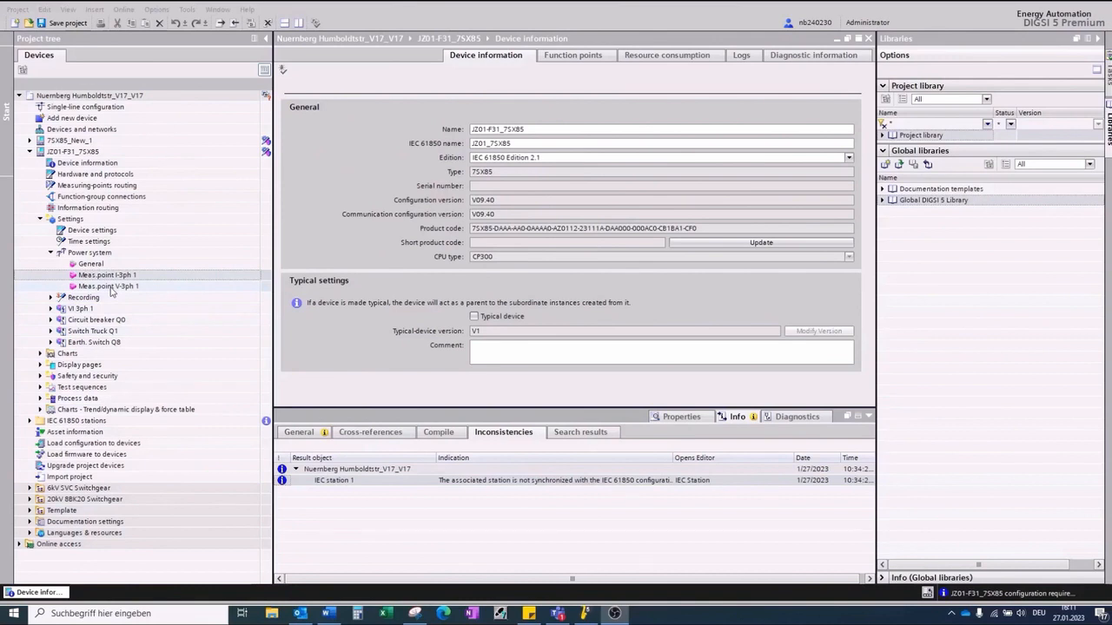
Step: Review the Meas.point V-3ph 1 settings and the Trip logic settings of the Circuit breaker Q0 function group
{"action": "double_click", "coordinate": [109, 287]}
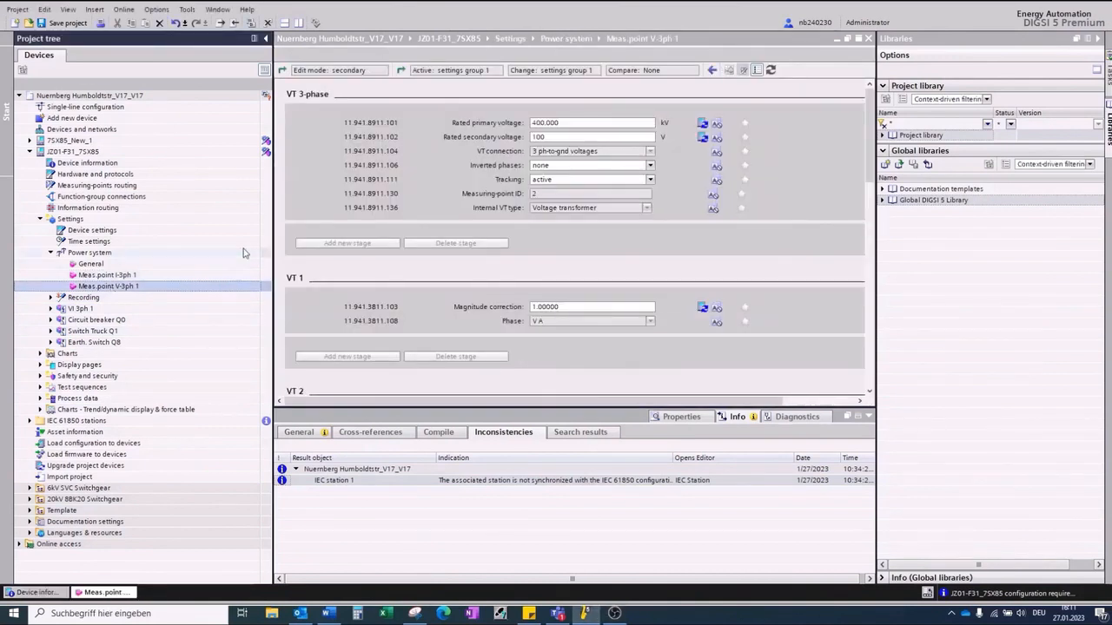
{"action": "left_click", "coordinate": [555, 123]}
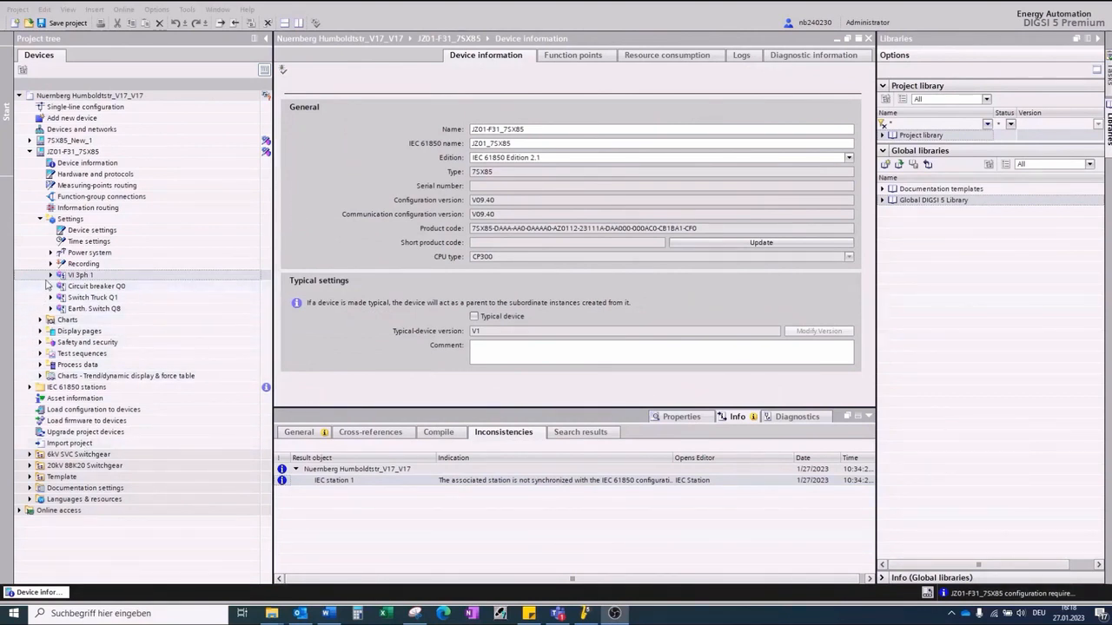
{"action": "left_click", "coordinate": [51, 275]}
{"action": "double_click", "coordinate": [90, 286]}
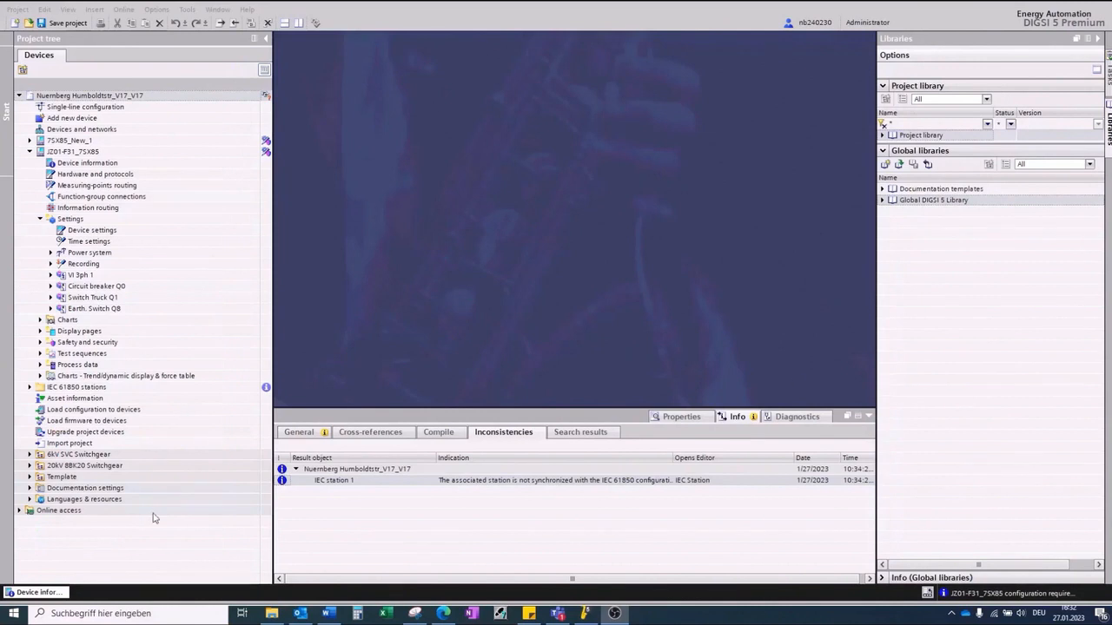
{"action": "left_click", "coordinate": [50, 286]}
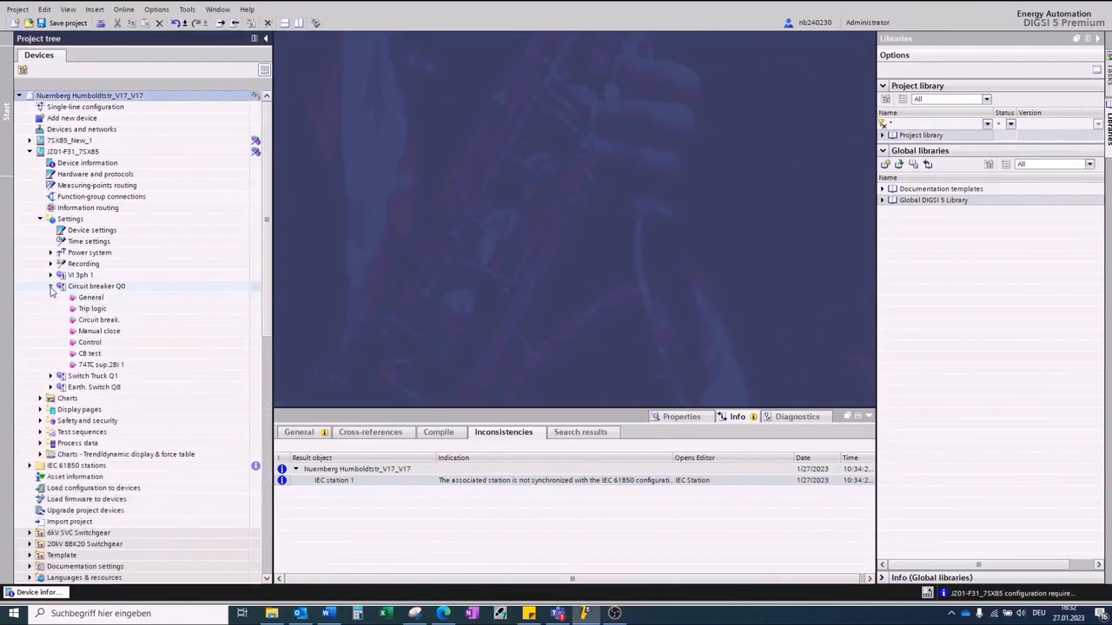
{"action": "left_click", "coordinate": [78, 298]}
{"action": "double_click", "coordinate": [79, 298]}
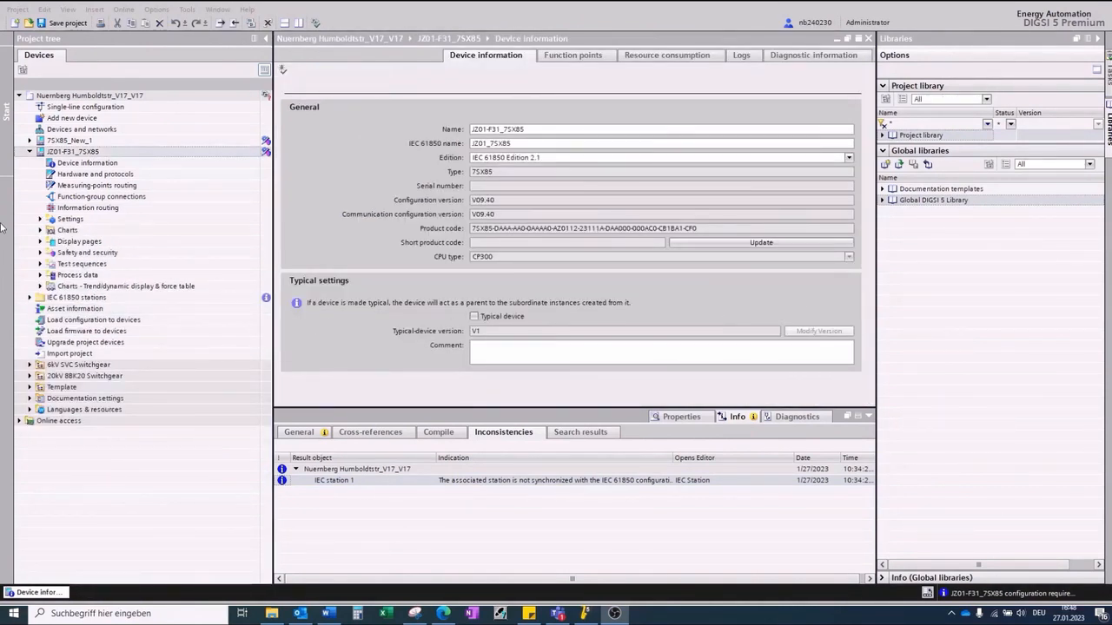
Step: Export the JZ01-F31_7SX85 device as a TEA-X file with secondary setting values
{"action": "right_click", "coordinate": [28, 152]}
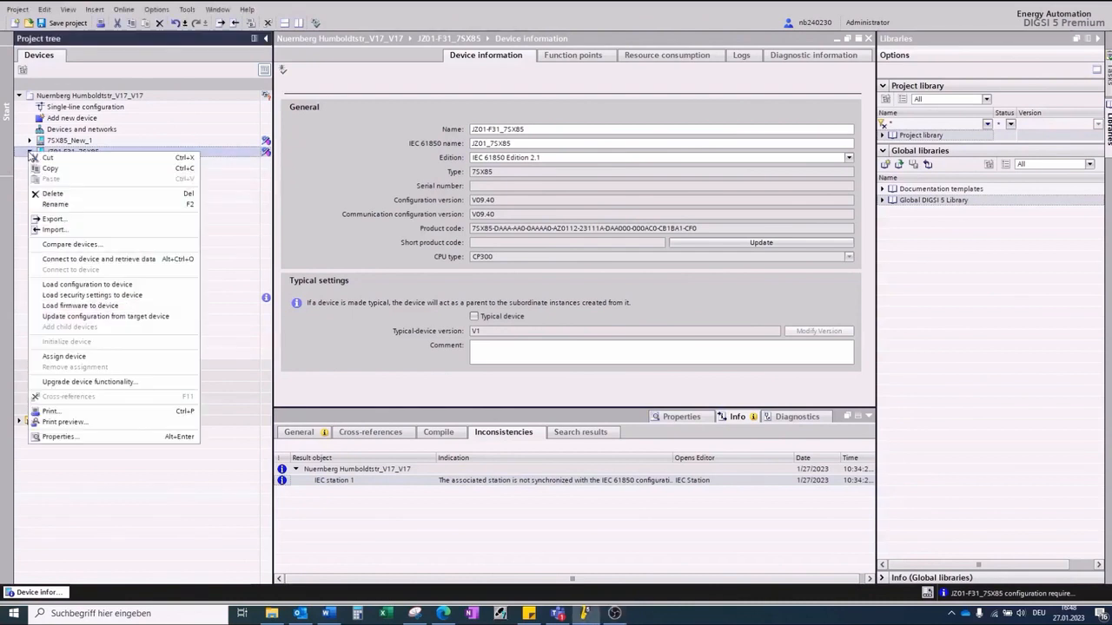
{"action": "left_click", "coordinate": [52, 219]}
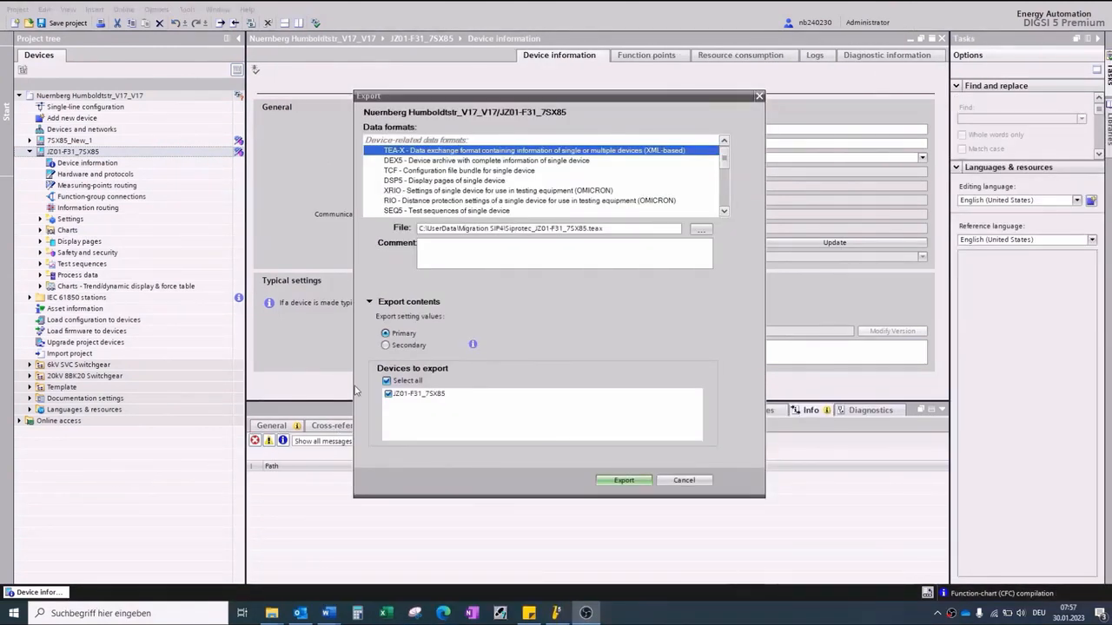
{"action": "left_click", "coordinate": [386, 345]}
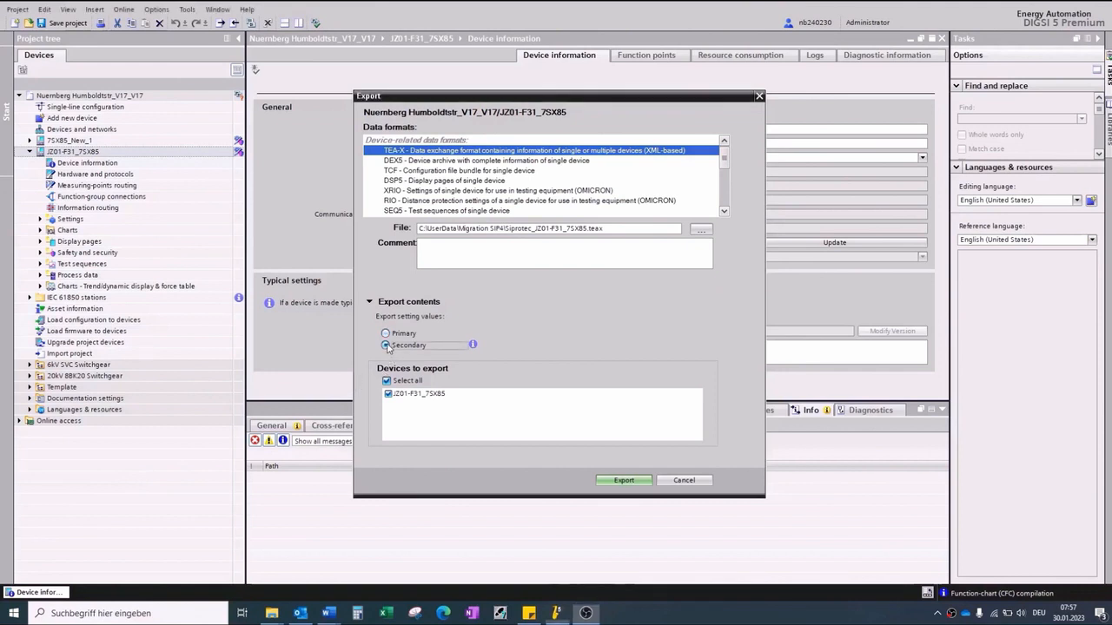
{"action": "left_click", "coordinate": [643, 482]}
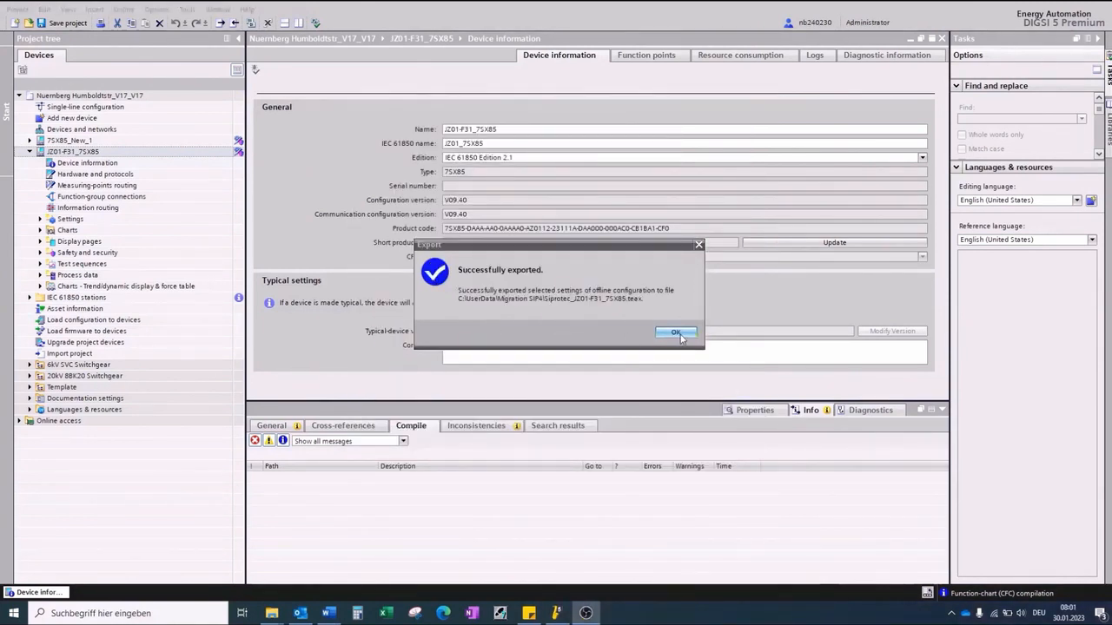
{"action": "left_click", "coordinate": [676, 332]}
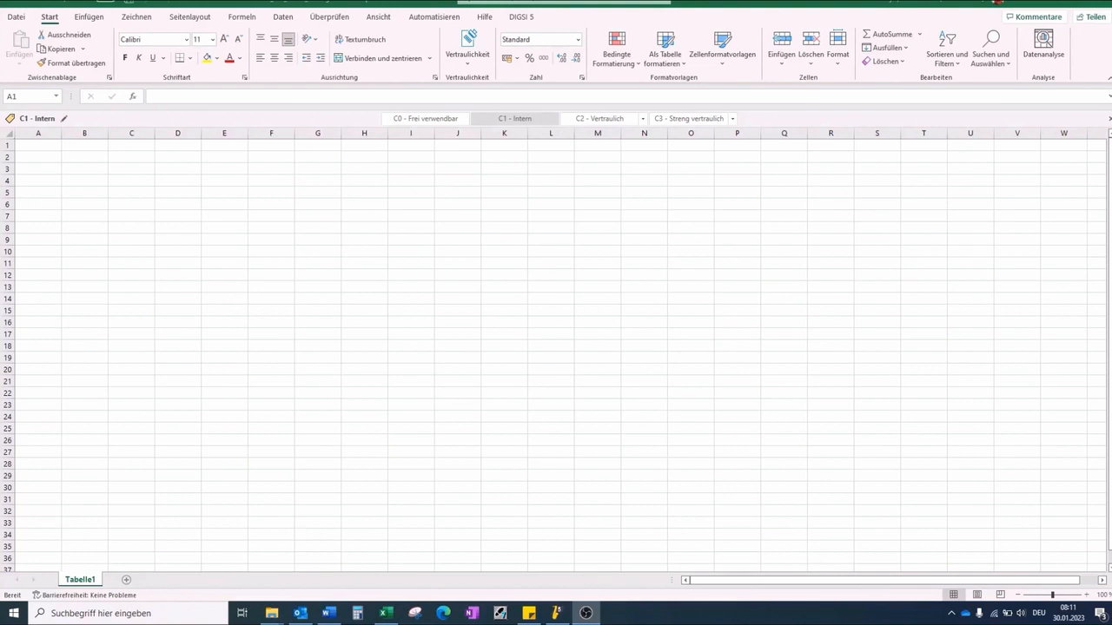
Step: Switch to Excel and import Siprotec_JZ01-F31_7SX85.teax through the DIGSI 5 plug-in's Import from TEA-X
{"action": "left_click", "coordinate": [521, 17]}
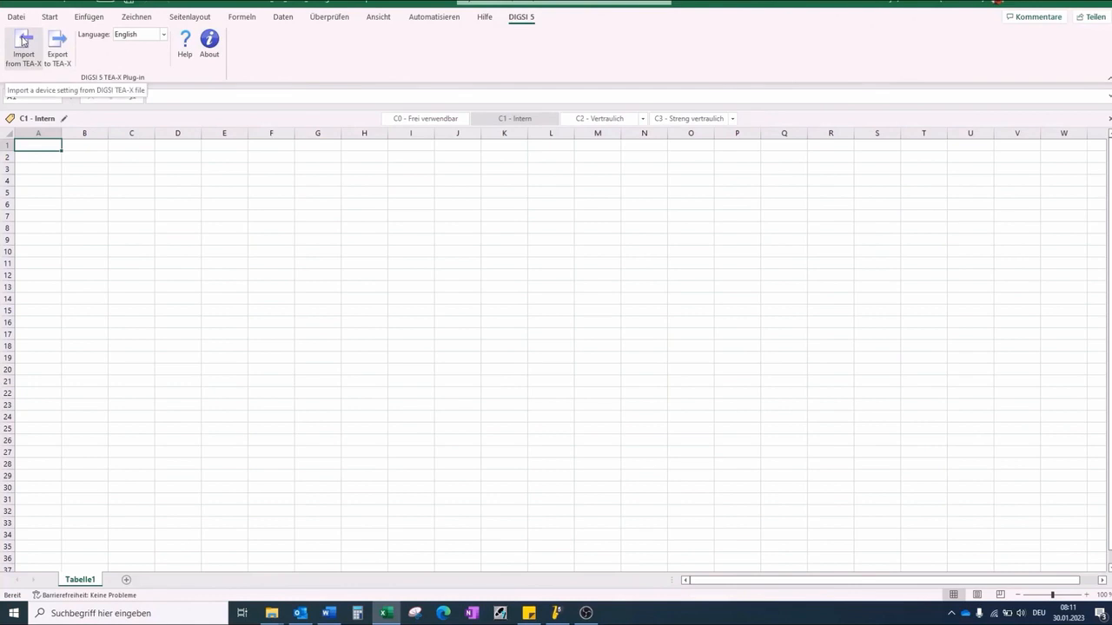
{"action": "left_click", "coordinate": [24, 41]}
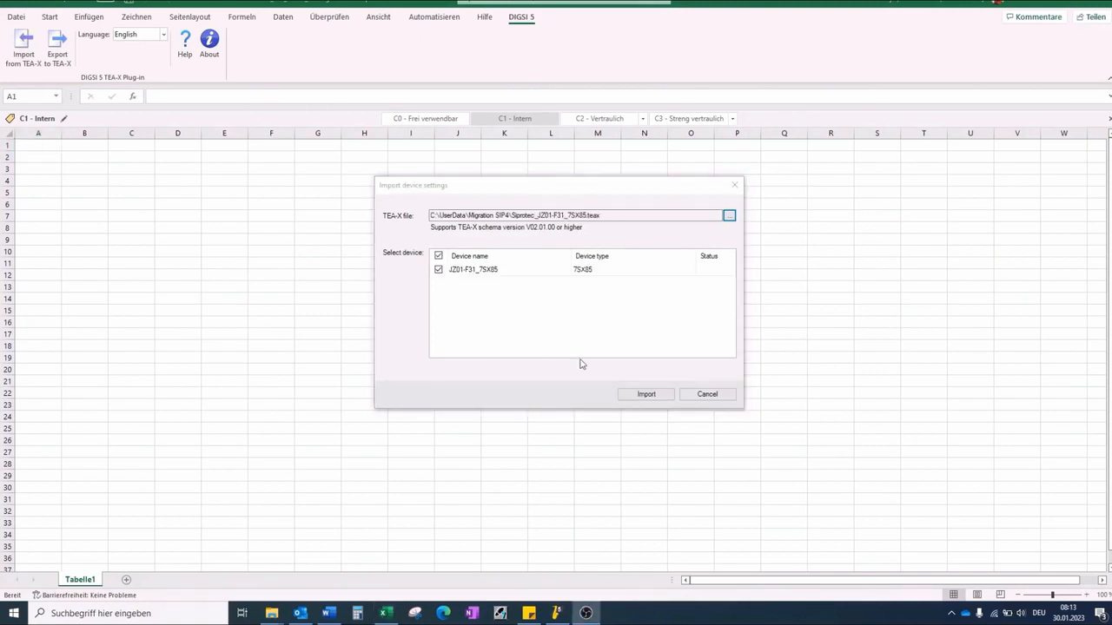
{"action": "left_click", "coordinate": [641, 395]}
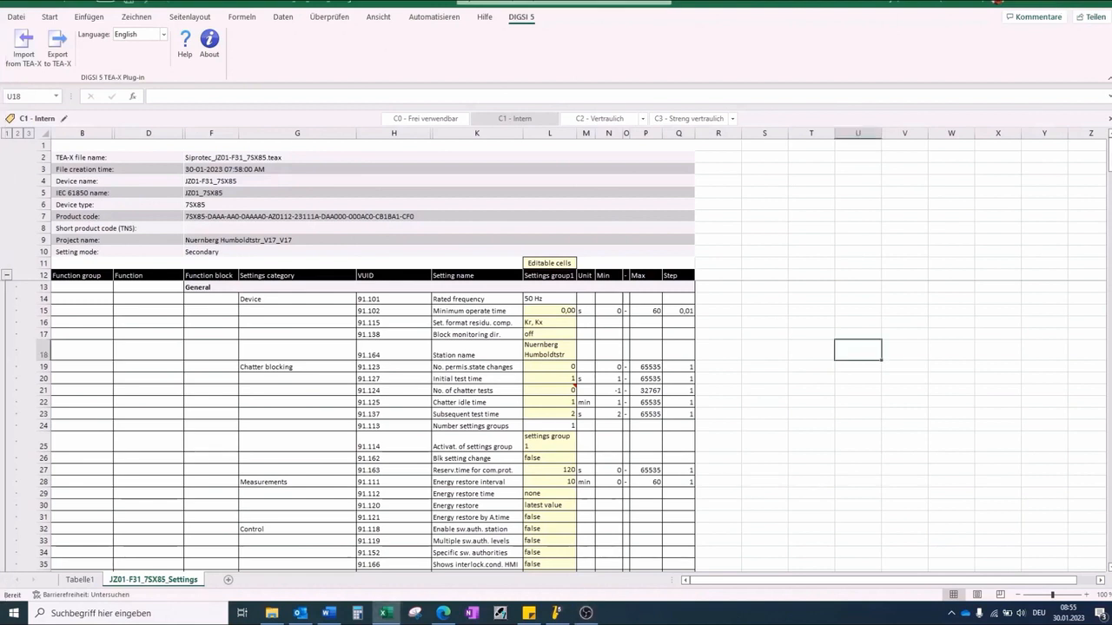
Step: Export the edited worksheet settings back to Siprotec_JZ01-F31_7SX85.teax with the DIGSI 5 plug-in
{"action": "left_click_drag", "start_coordinate": [1110, 160], "coordinate": [1109, 483]}
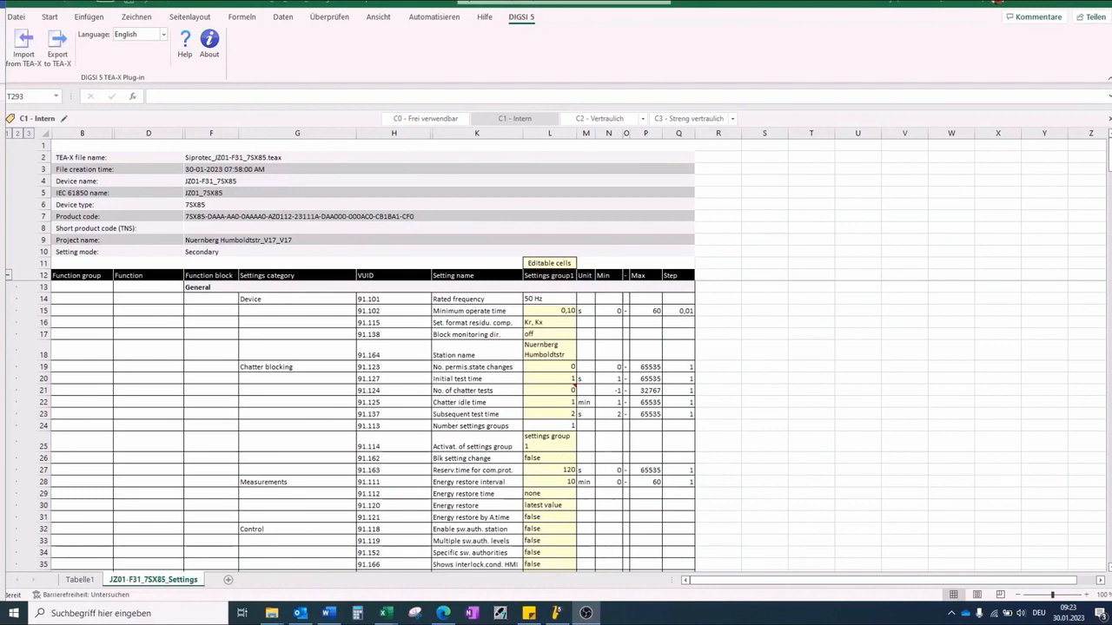
{"action": "left_click", "coordinate": [56, 45]}
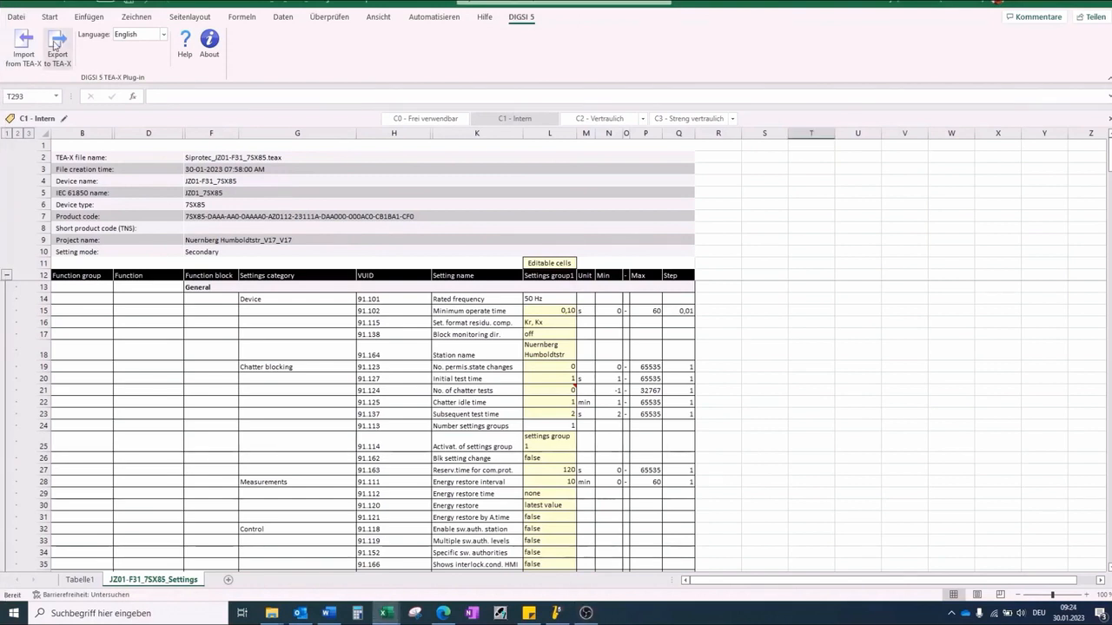
{"action": "left_click", "coordinate": [55, 45]}
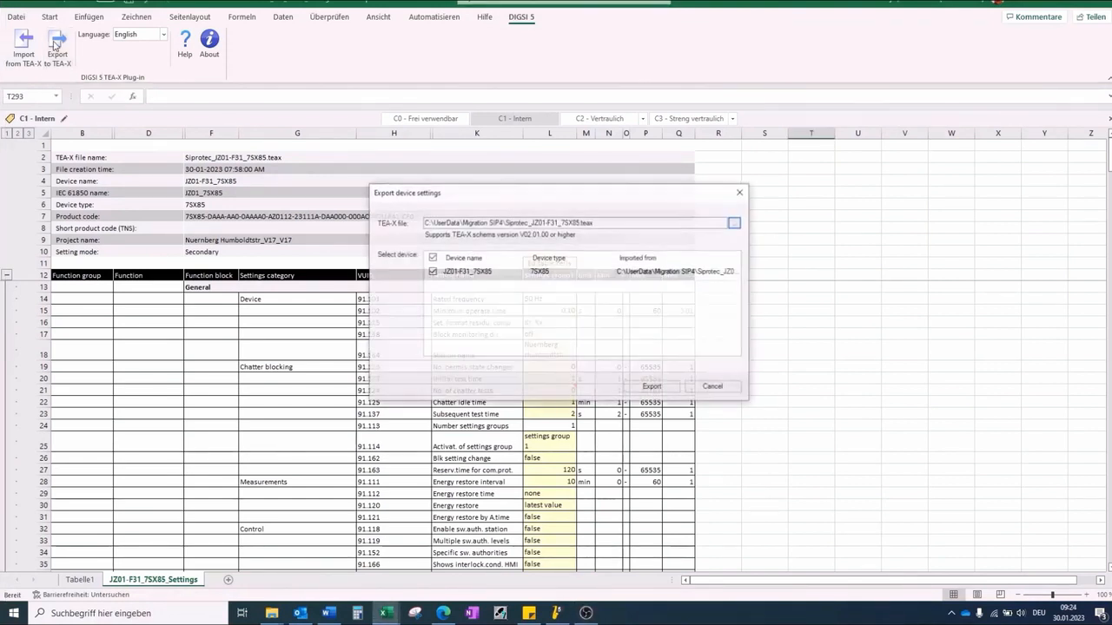
{"action": "left_click", "coordinate": [653, 387]}
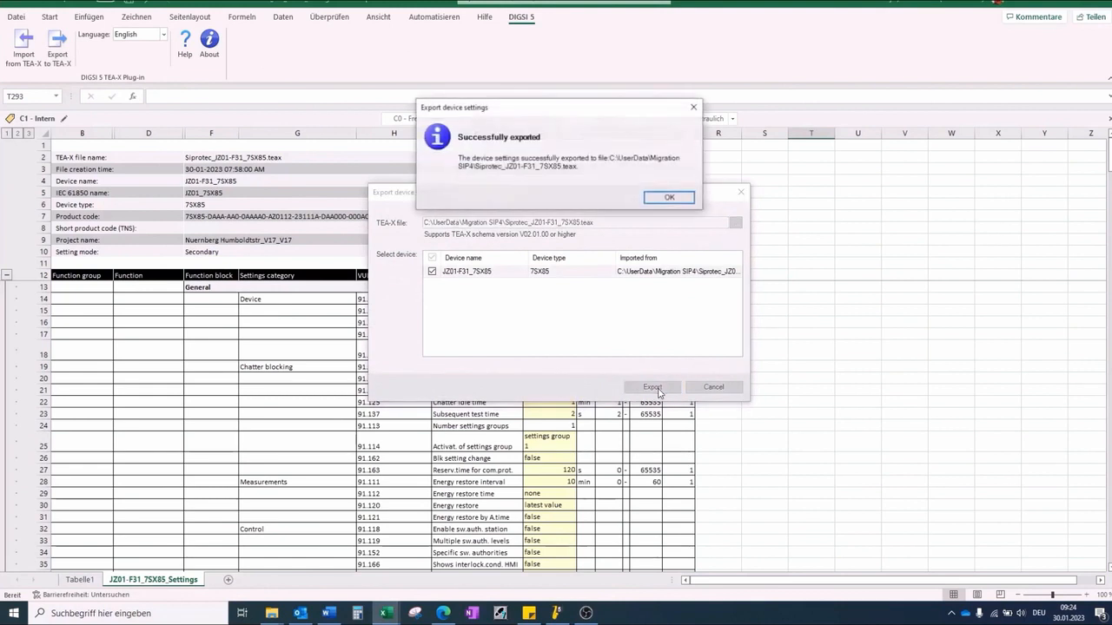
{"action": "left_click", "coordinate": [654, 197]}
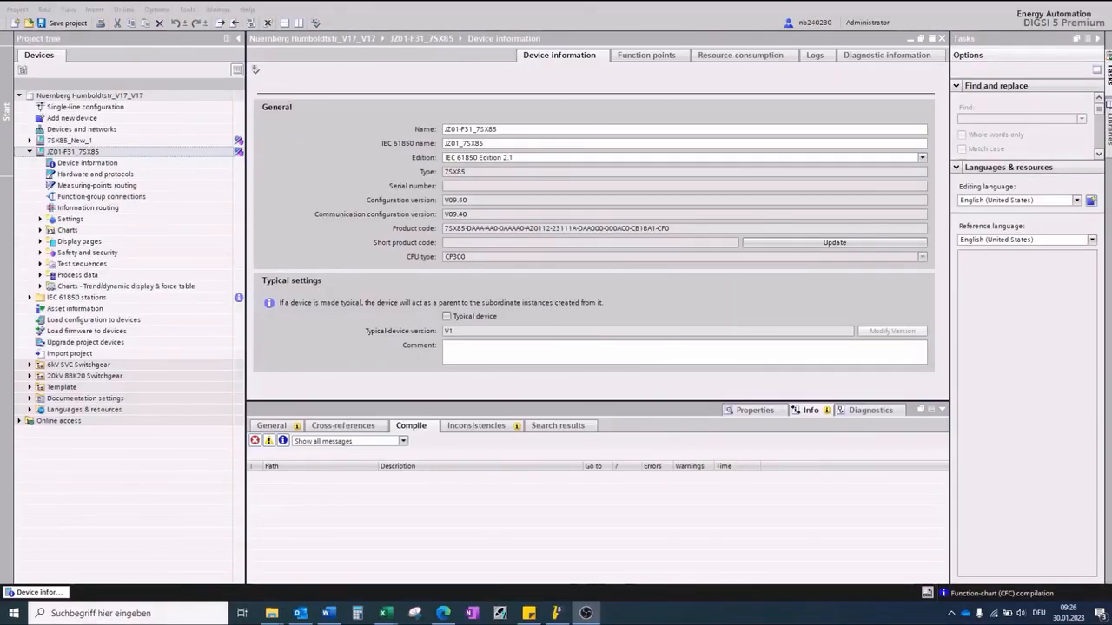
Step: Import the application and device settings from Siprotec_JZ01-F31_7SX85.teax into the JZ01-F31_7SX85 device
{"action": "right_click", "coordinate": [49, 151]}
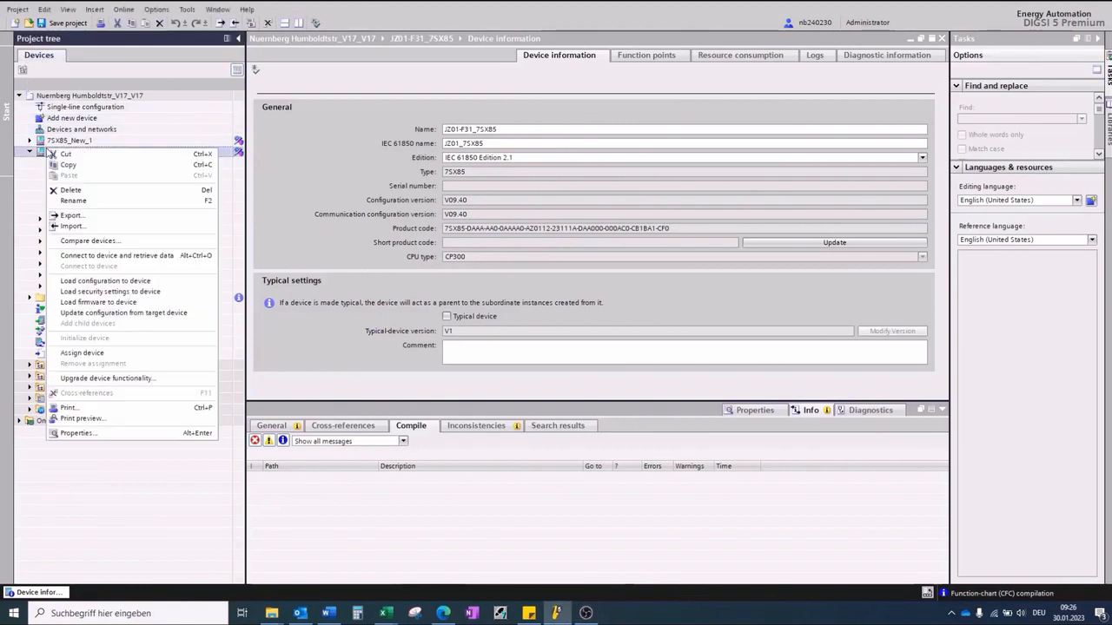
{"action": "left_click", "coordinate": [69, 226]}
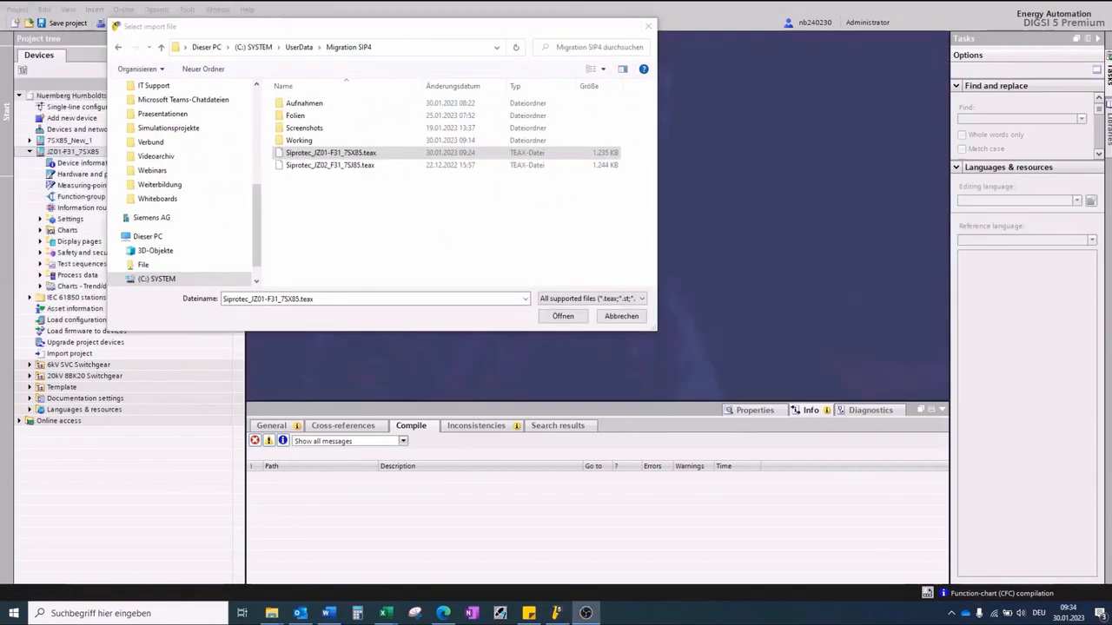
{"action": "left_click", "coordinate": [582, 317]}
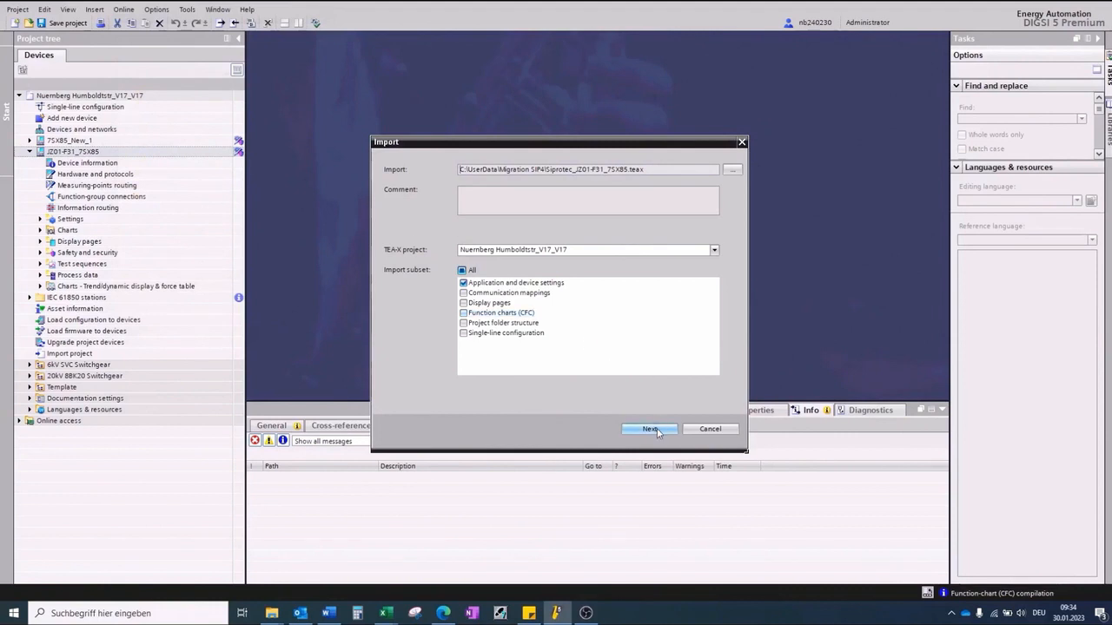
{"action": "left_click", "coordinate": [653, 429]}
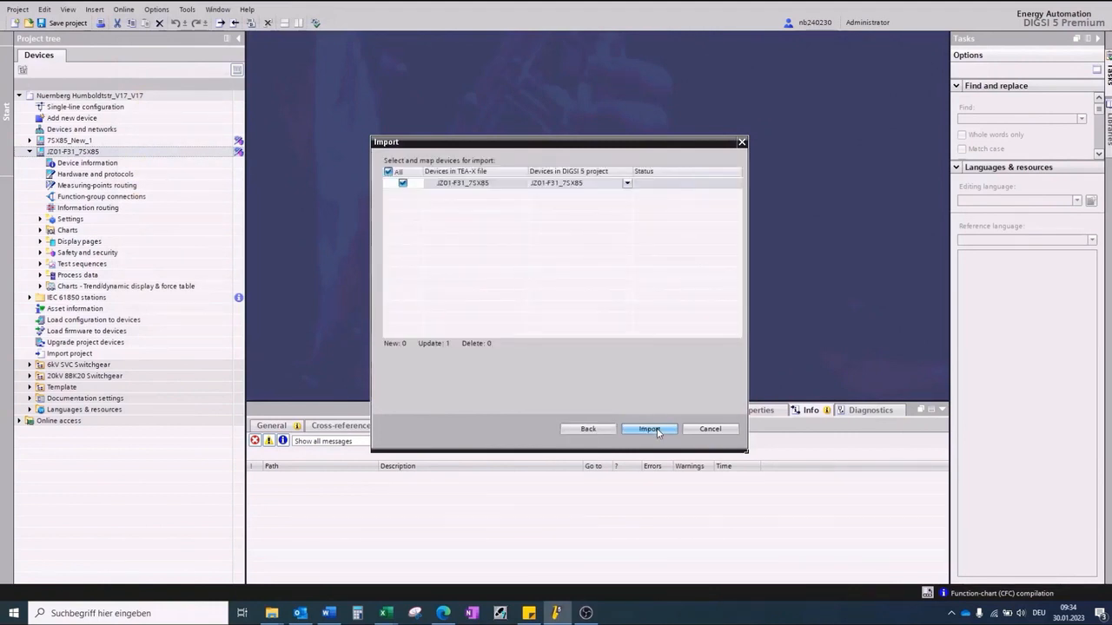
{"action": "left_click", "coordinate": [656, 431]}
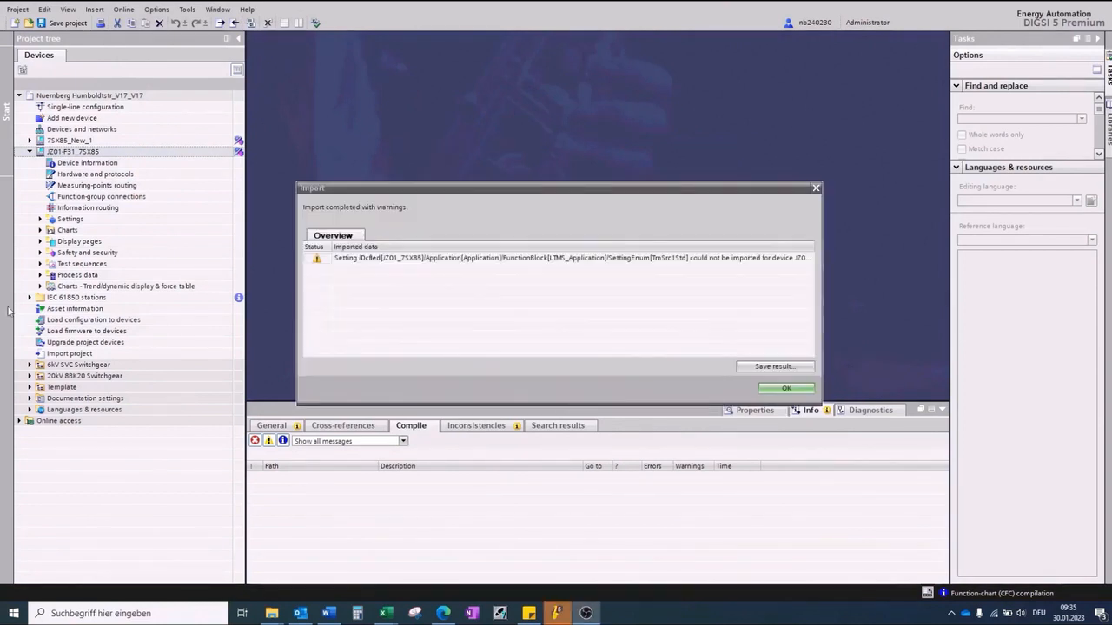
{"action": "left_click", "coordinate": [791, 391]}
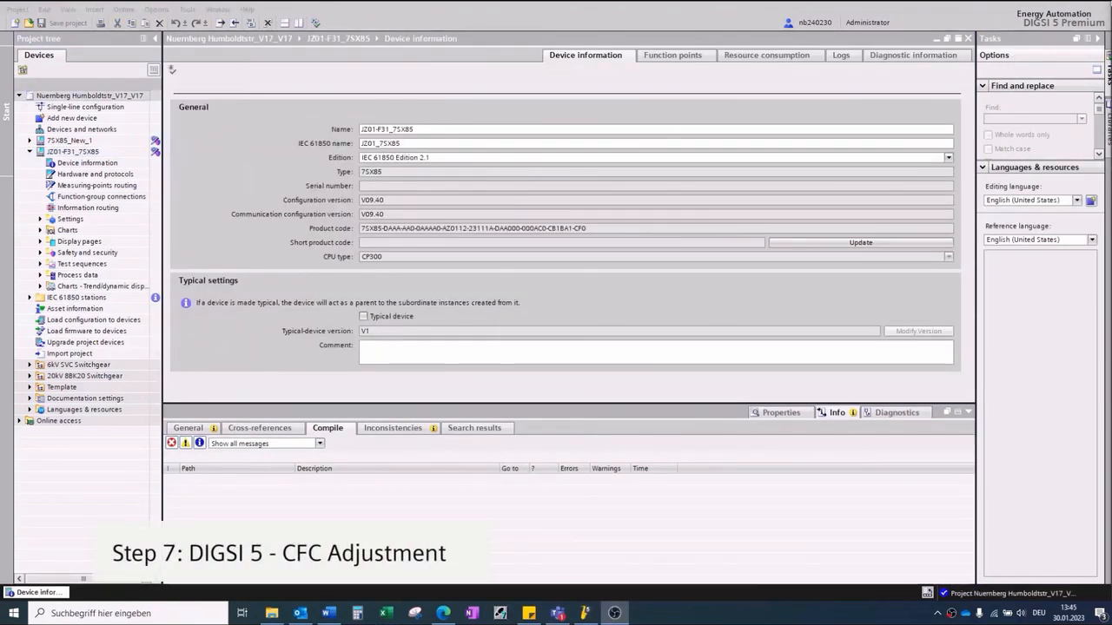
Step: Assign protocol IEC60870-5-103 with Universal 4I, 4V mapping to the USART-AD-1FO communication module
{"action": "left_click", "coordinate": [40, 230]}
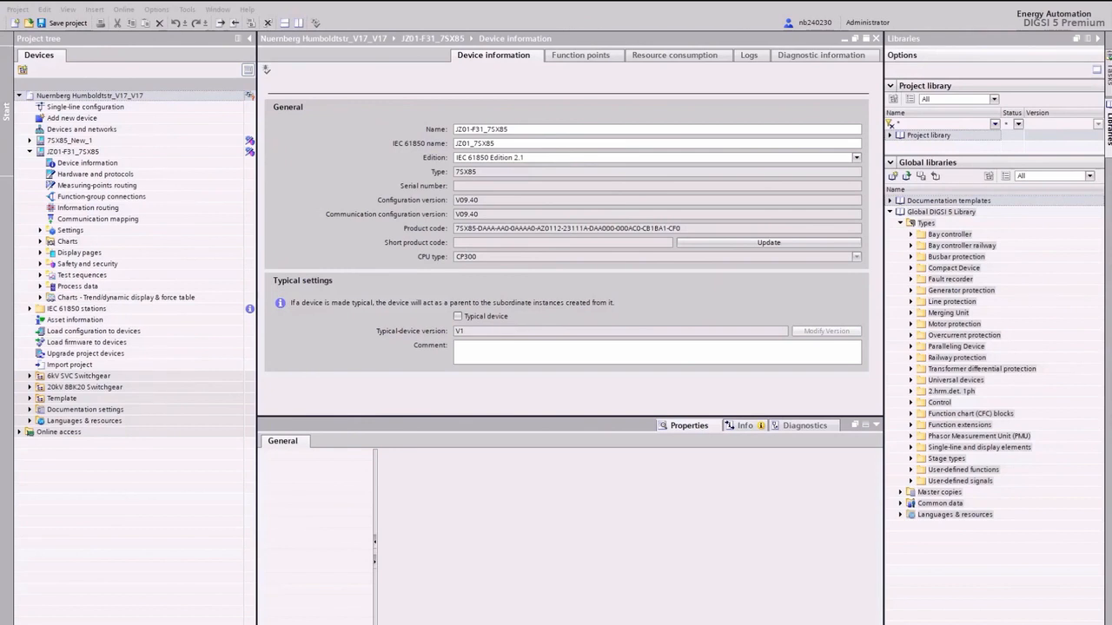
{"action": "double_click", "coordinate": [54, 174]}
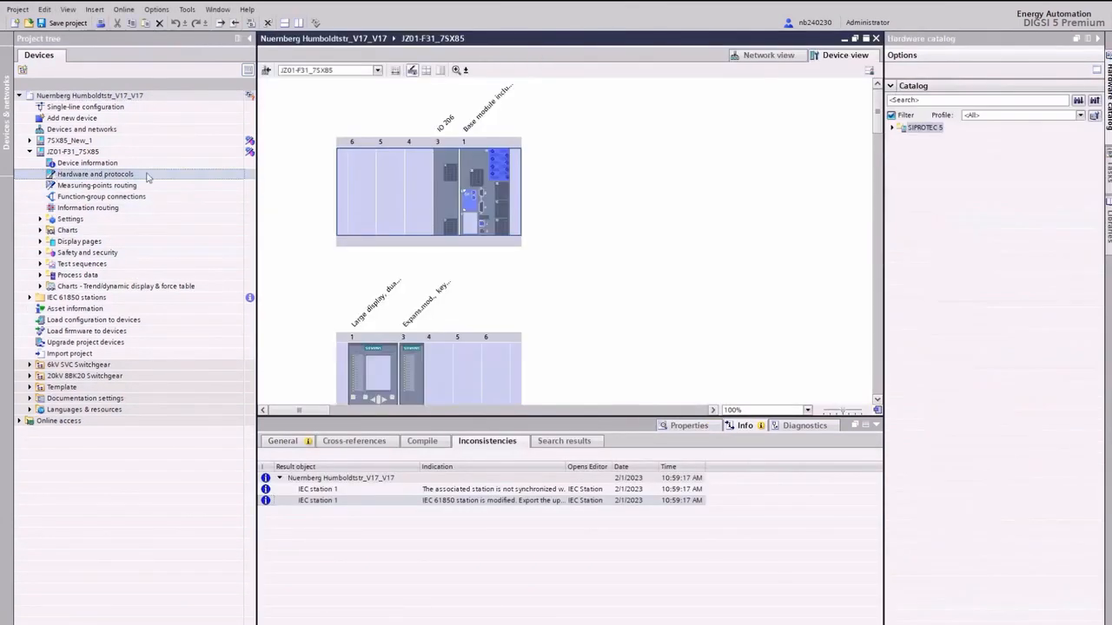
{"action": "double_click", "coordinate": [466, 203]}
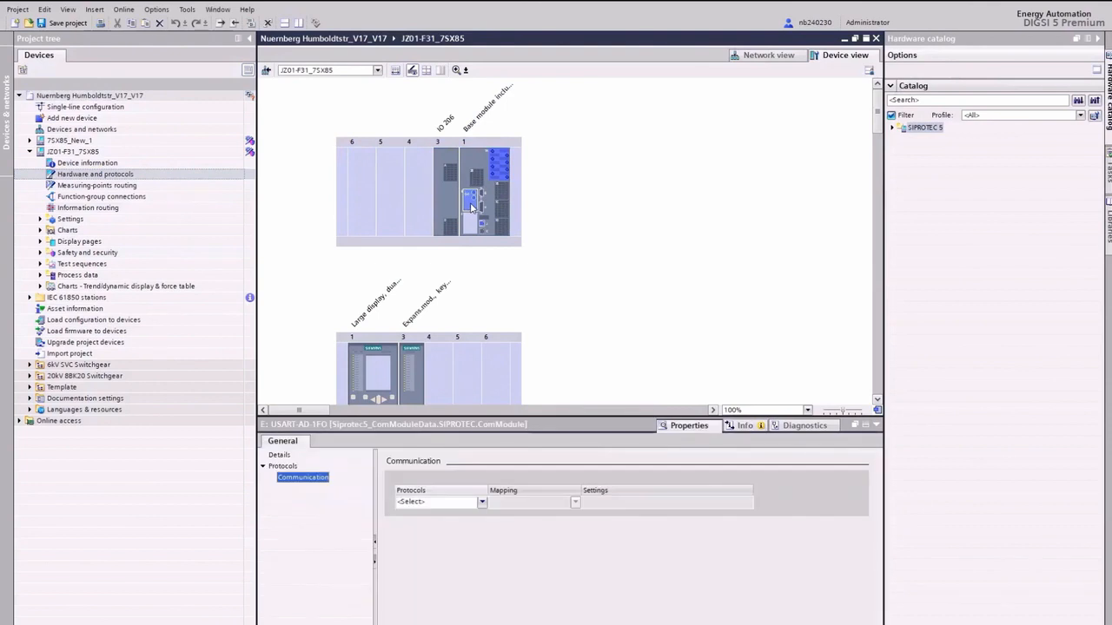
{"action": "left_click", "coordinate": [481, 502]}
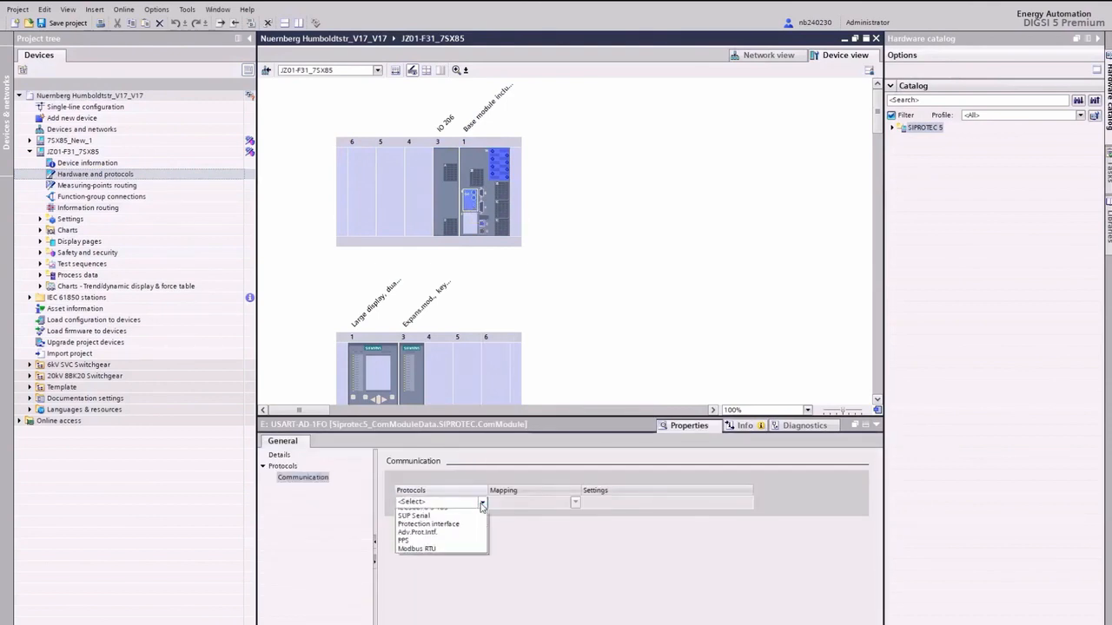
{"action": "left_click", "coordinate": [444, 531]}
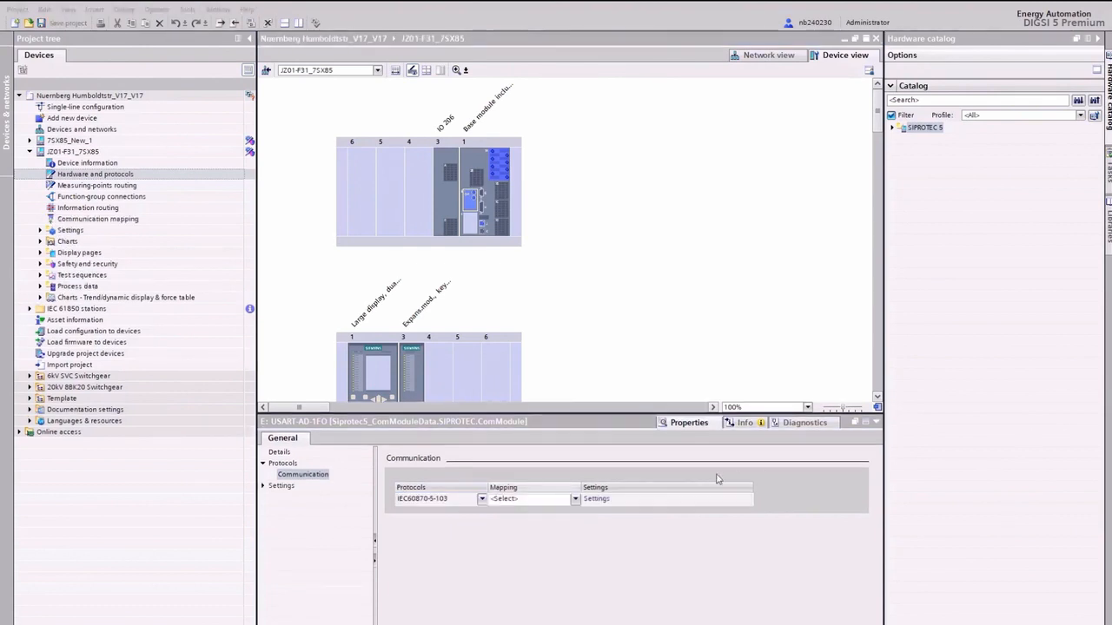
{"action": "left_click", "coordinate": [575, 499]}
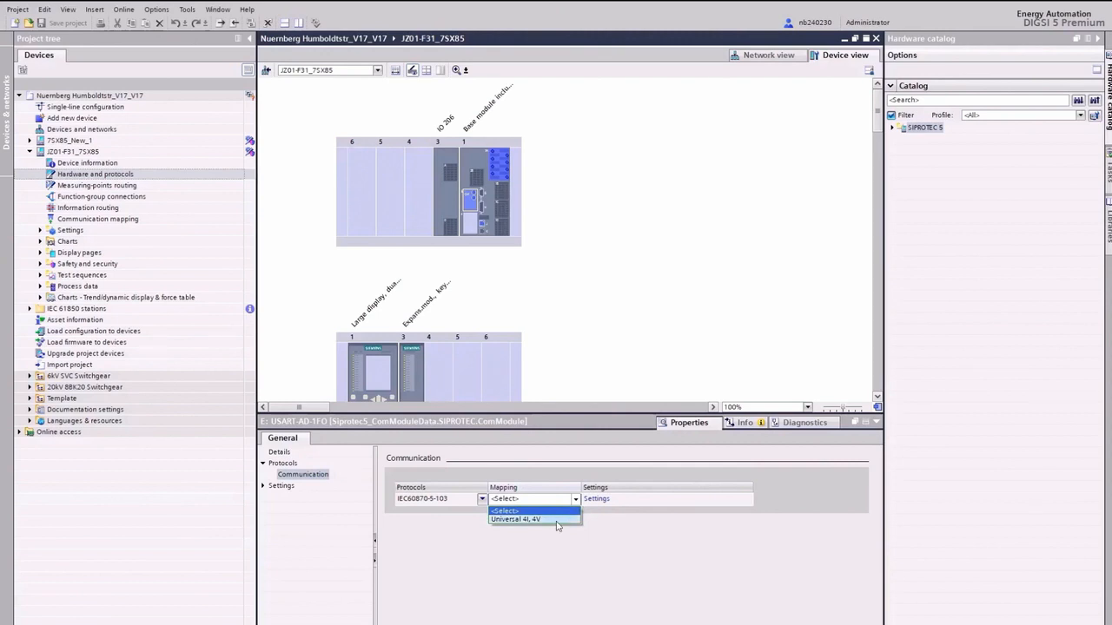
{"action": "left_click", "coordinate": [558, 519]}
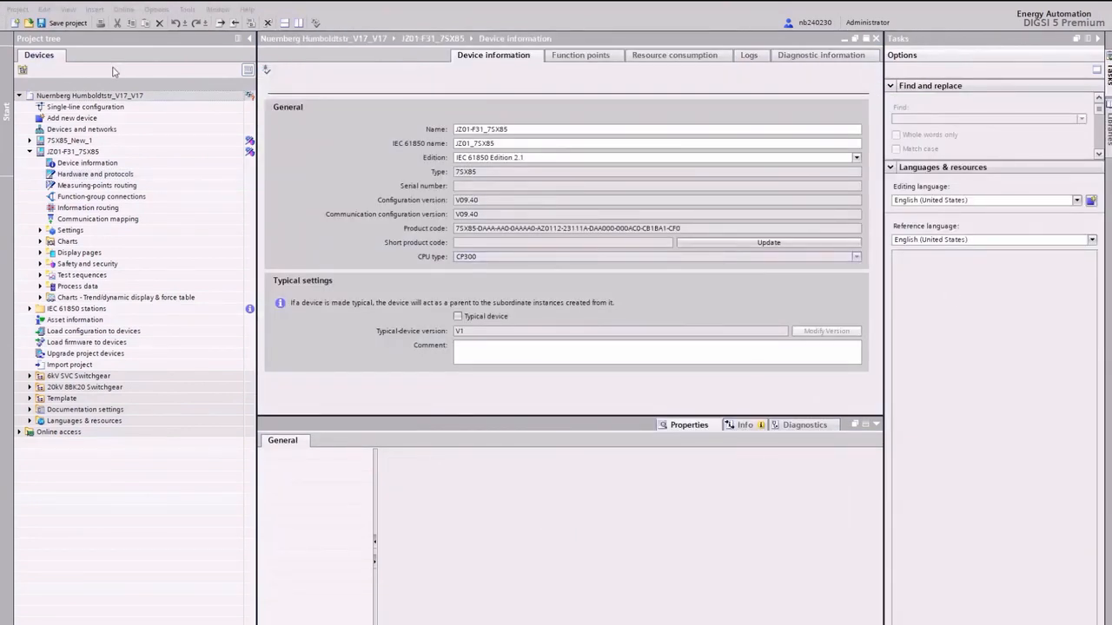
Step: Review the communication mapping filtered to IEC60870-5-103 and the device's function-points consumption
{"action": "double_click", "coordinate": [68, 220]}
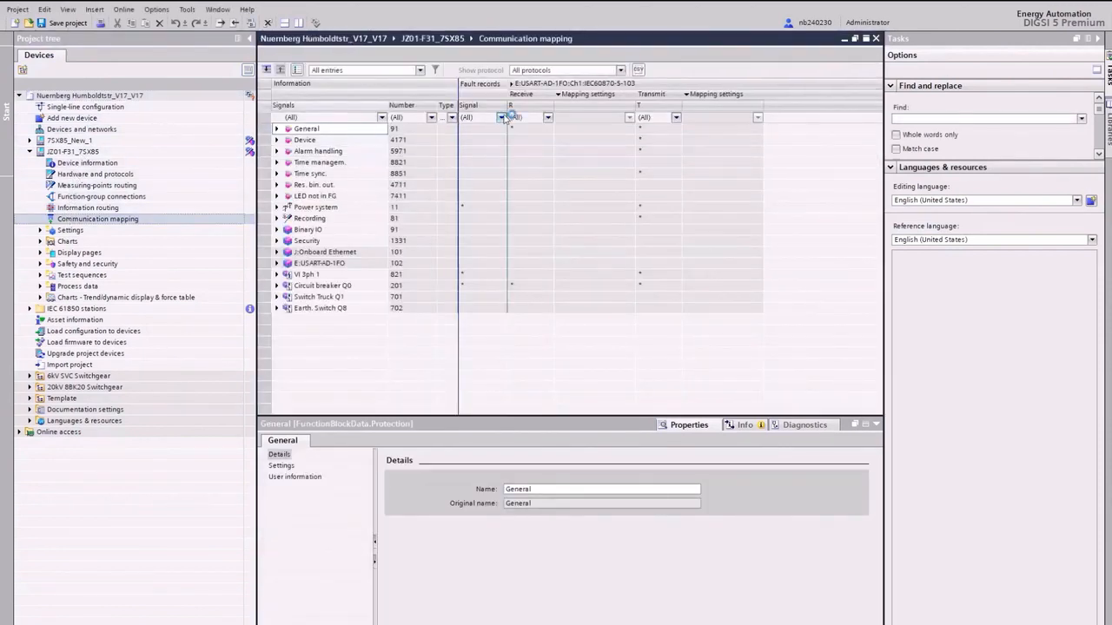
{"action": "left_click", "coordinate": [620, 70]}
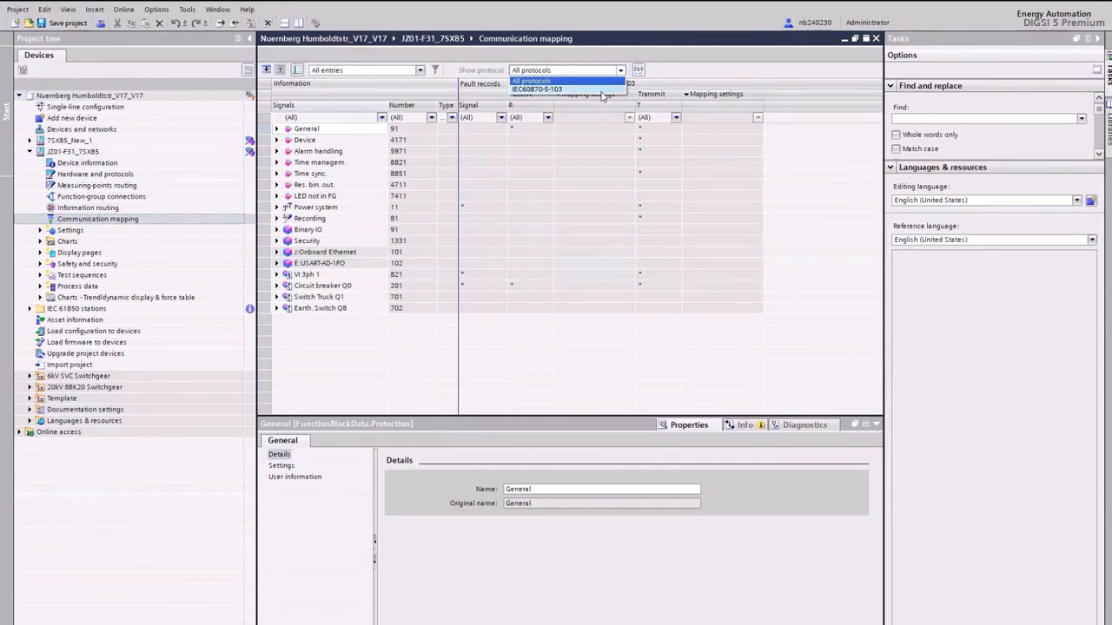
{"action": "left_click", "coordinate": [599, 89]}
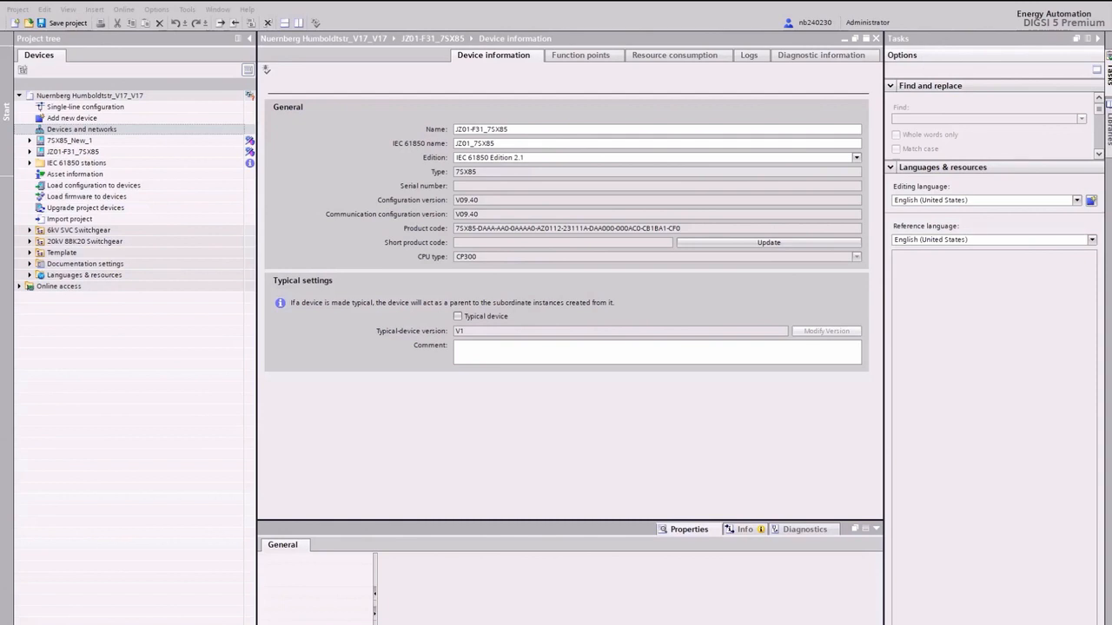
{"action": "left_click", "coordinate": [580, 56]}
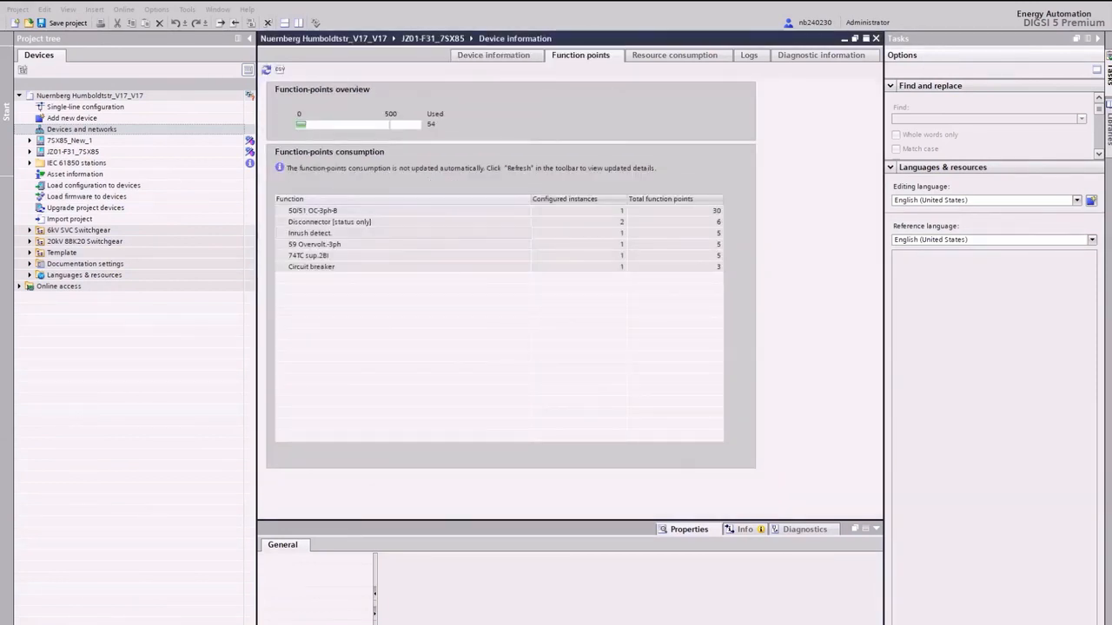